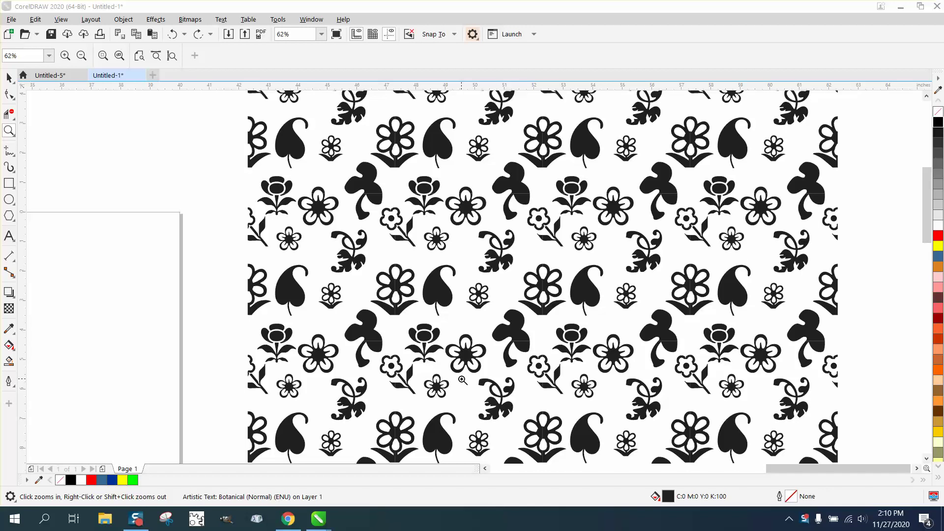
Step: Zoom out from the pattern close-up to view the whole page and pattern
right_click(449, 350)
right_click(367, 241)
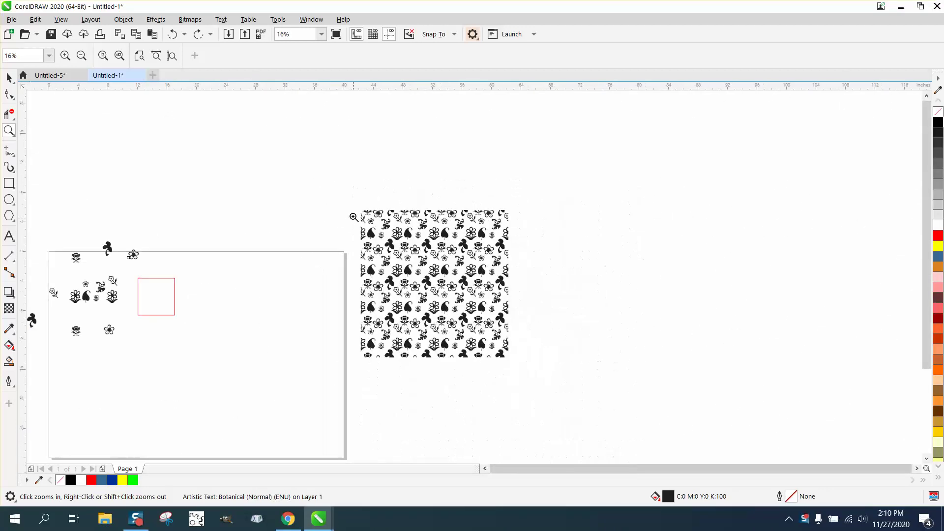
key("shift+F2")
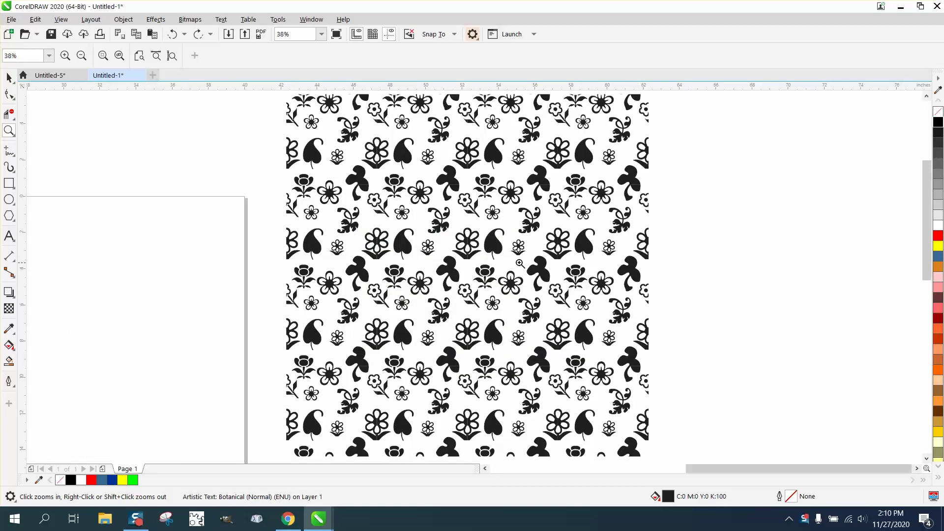
left_click_drag(457, 170, 532, 217)
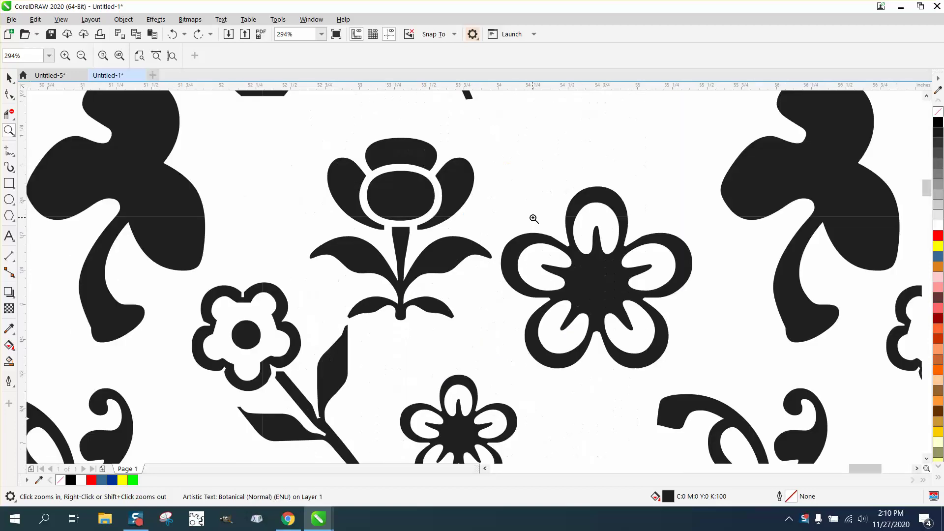
right_click(533, 219)
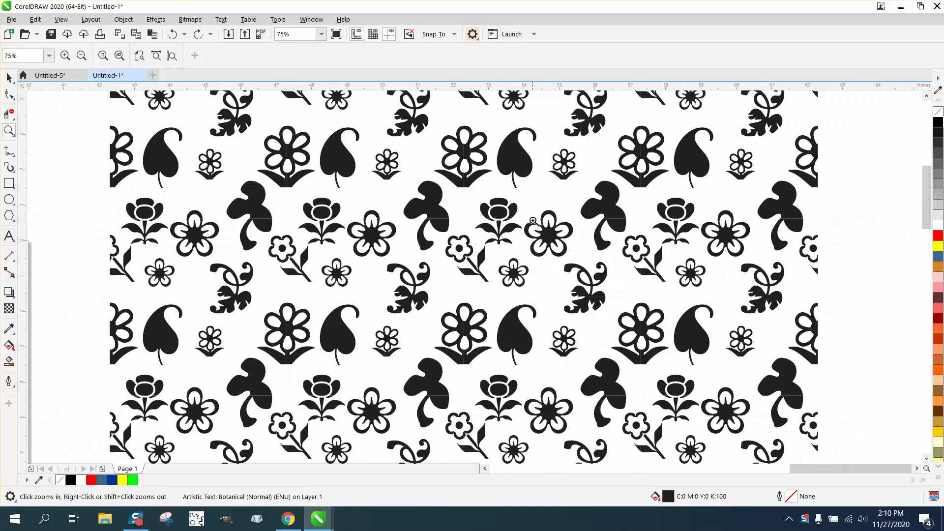
right_click(446, 241)
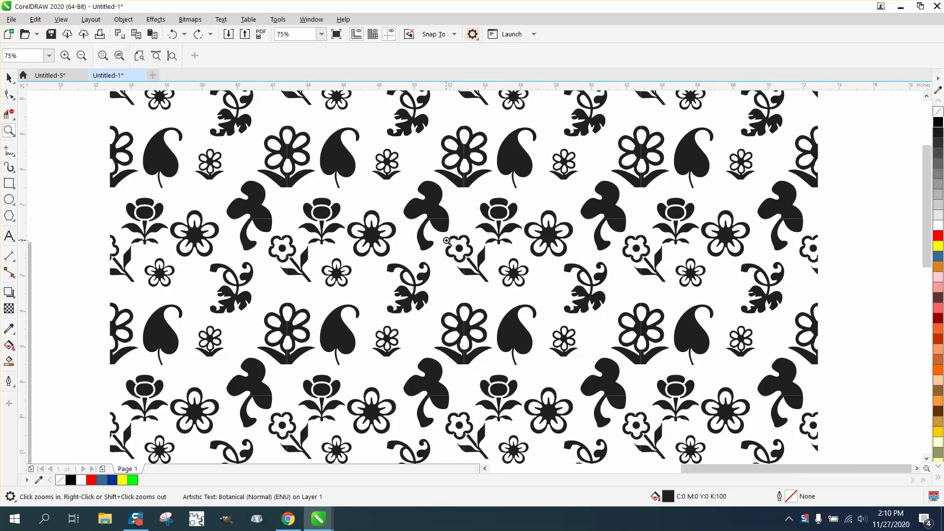
right_click(447, 241)
right_click(447, 241)
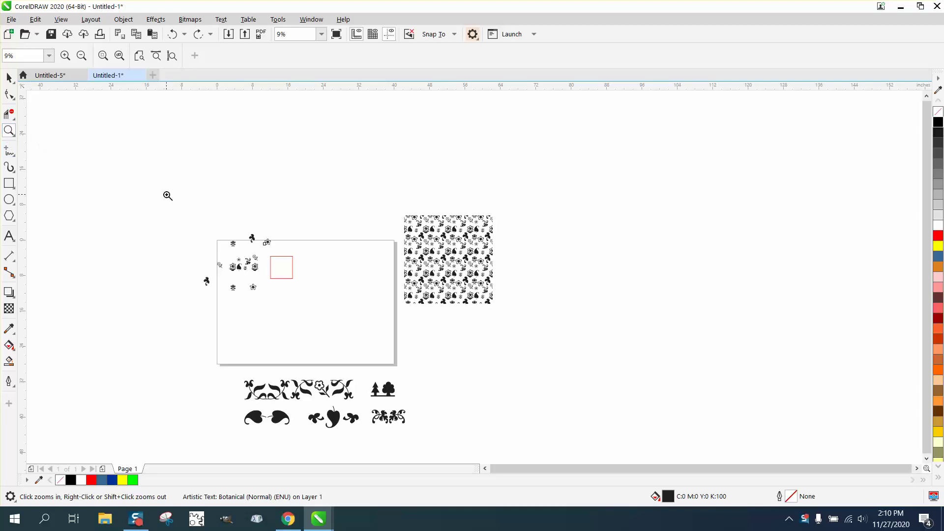
Step: Zoom in on the glyphs and red square, then select and deselect the square
left_click_drag(168, 214, 359, 310)
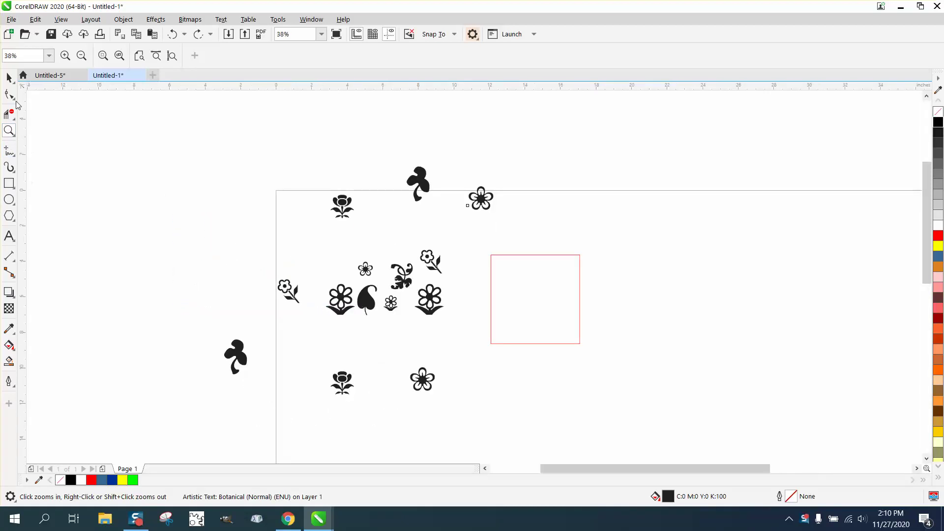
left_click(9, 77)
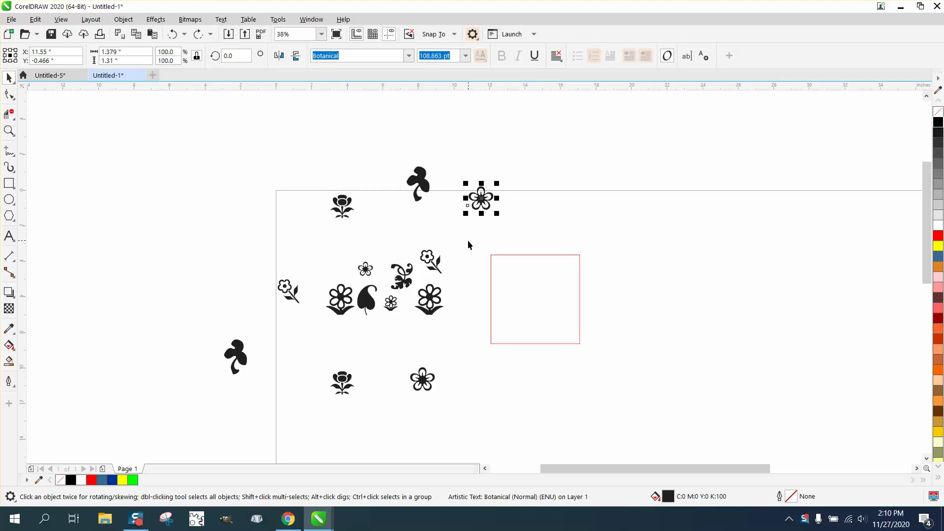
left_click(511, 255)
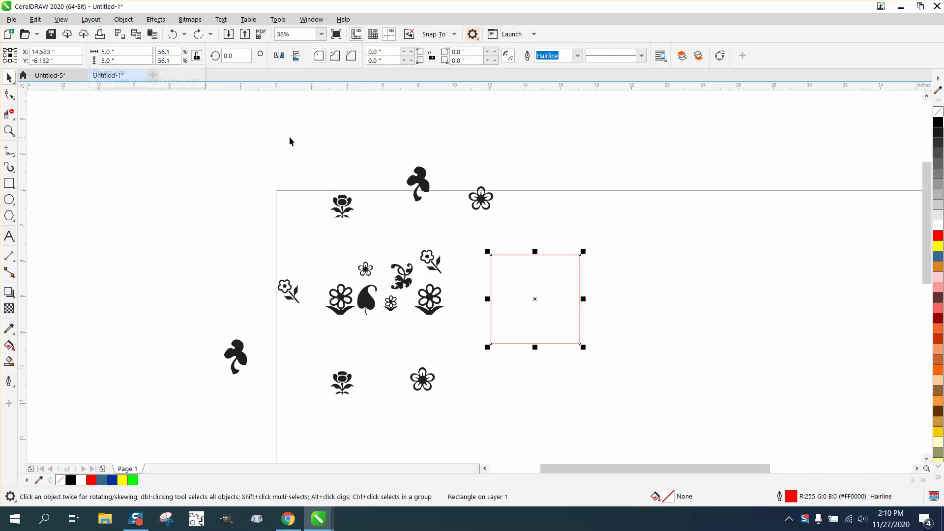
left_click(310, 138)
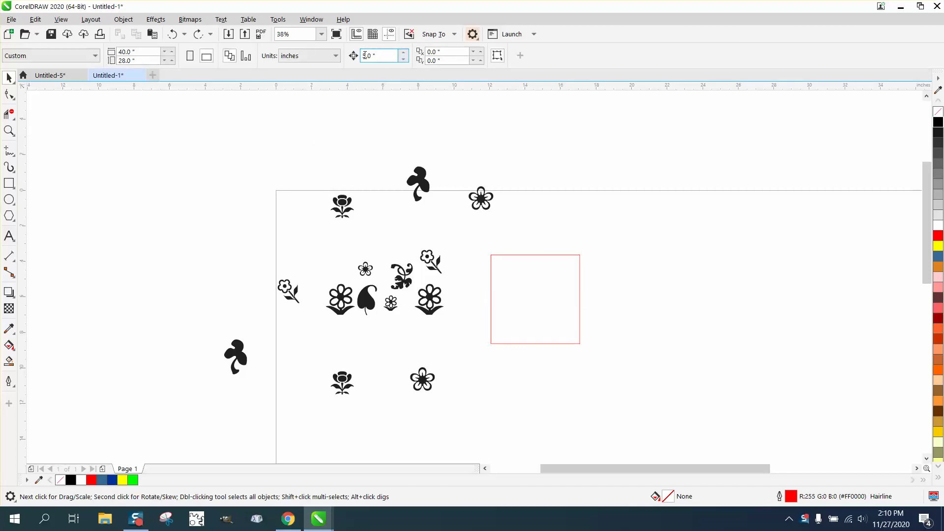
Step: Place the five-petal flower, tulip and horizontally mirrored stemmed flower along the square's top edge
left_click_drag(484, 203, 511, 260)
left_click_drag(345, 215, 540, 265)
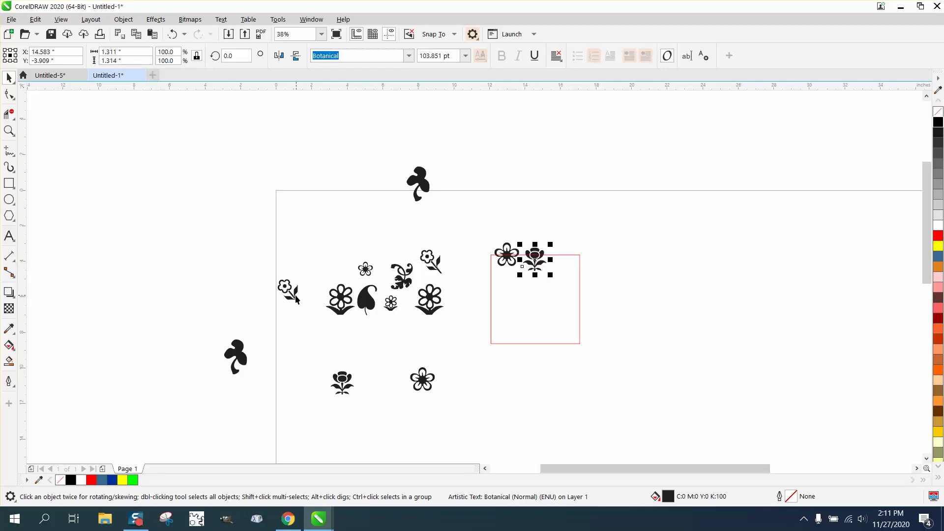
left_click_drag(296, 298, 567, 260)
left_click(279, 55)
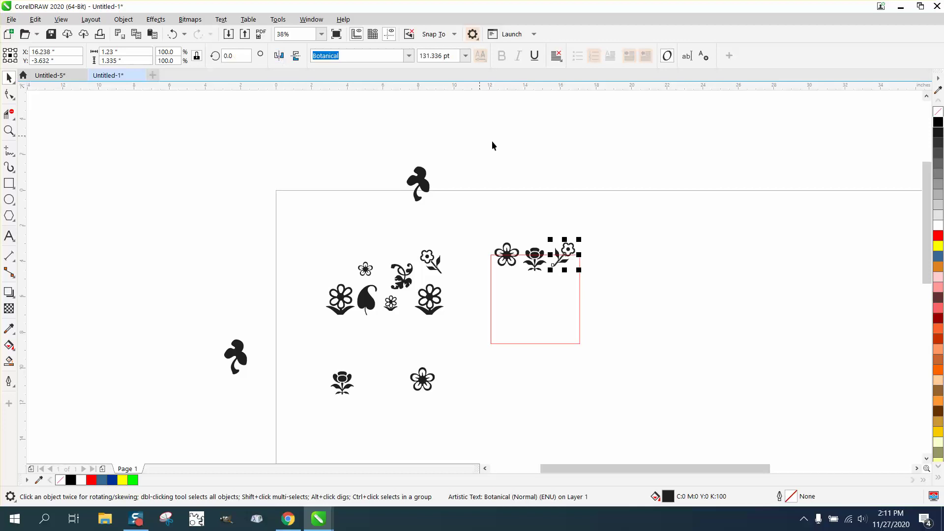
left_click(615, 189)
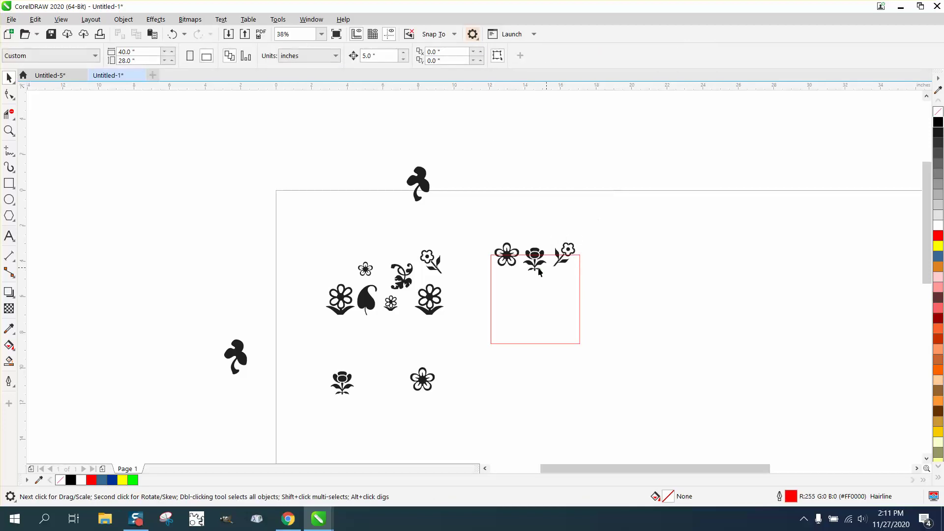
Step: Zoom in on the red square and its three flowers
left_click(9, 130)
left_click_drag(474, 214, 663, 353)
left_click(9, 78)
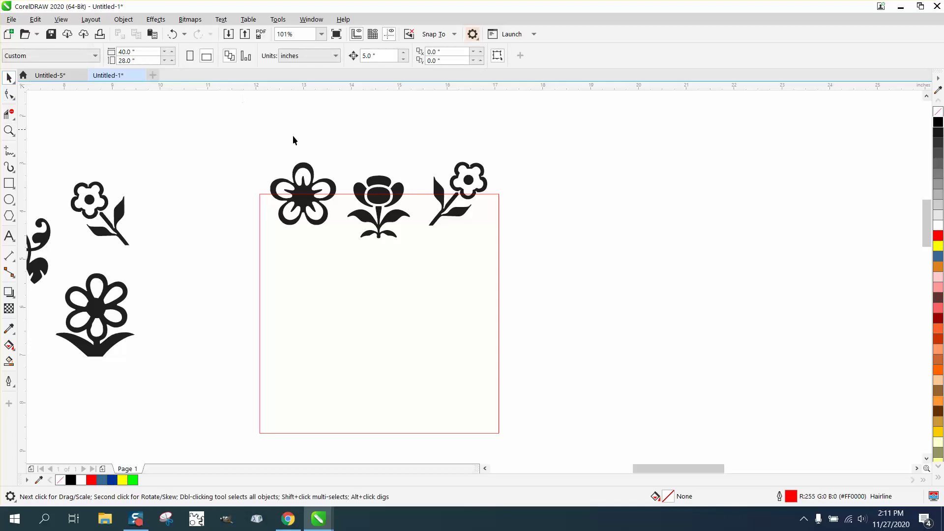
Step: Duplicate the three top-edge flowers 5 inches down with Ctrl+D and drag the vine onto the right edge
left_click_drag(306, 168, 302, 162)
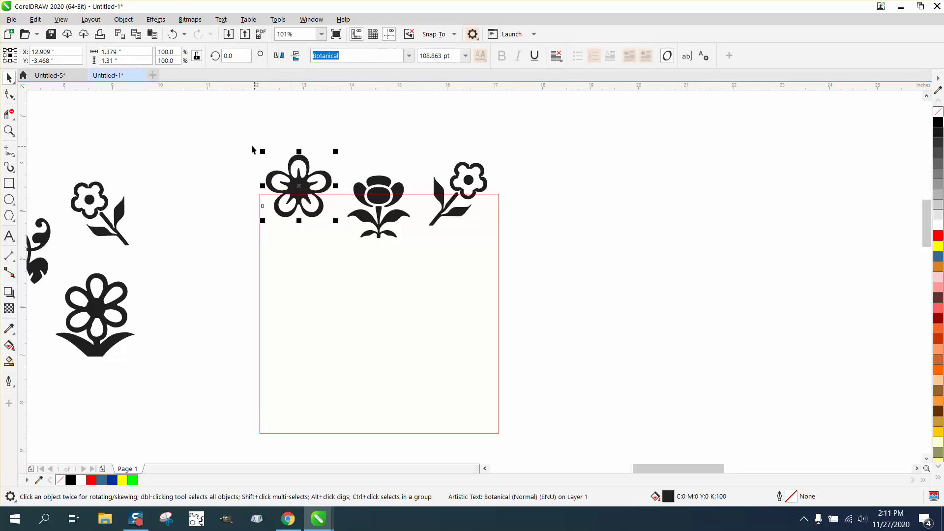
left_click_drag(234, 132, 368, 229)
left_click_drag(527, 246, 533, 249)
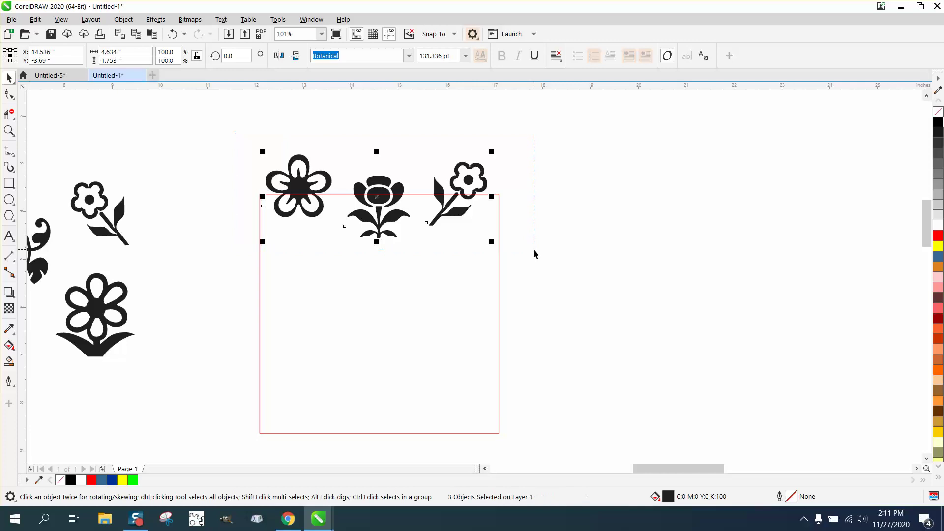
key("ctrl+d")
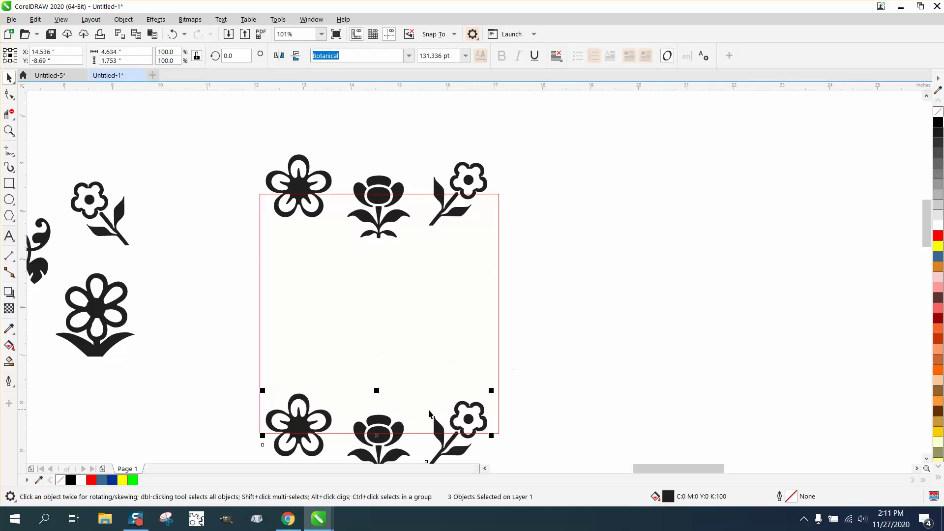
scroll(205, 267, "down", 2)
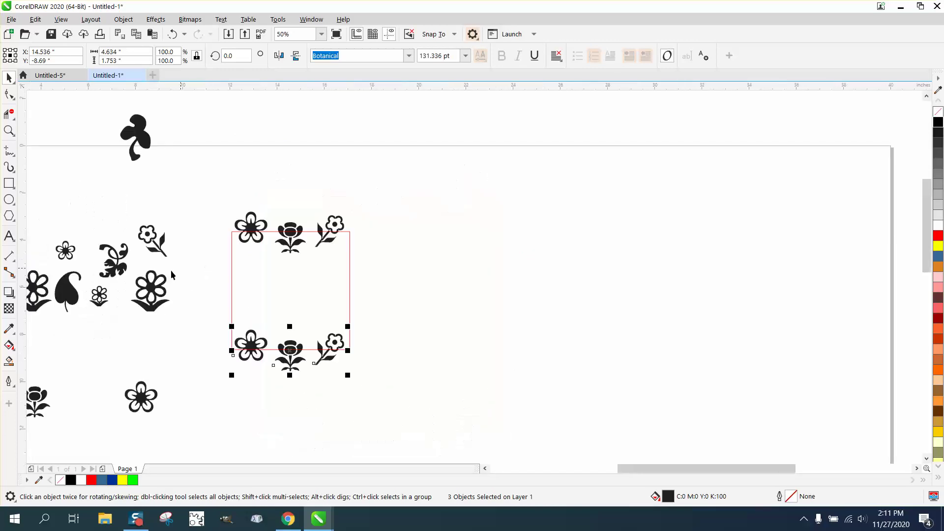
left_click_drag(113, 271, 352, 266)
Step: Drag the large paisley leaf from the spare glyphs below the page up beneath the square
scroll(257, 278, "down", 2)
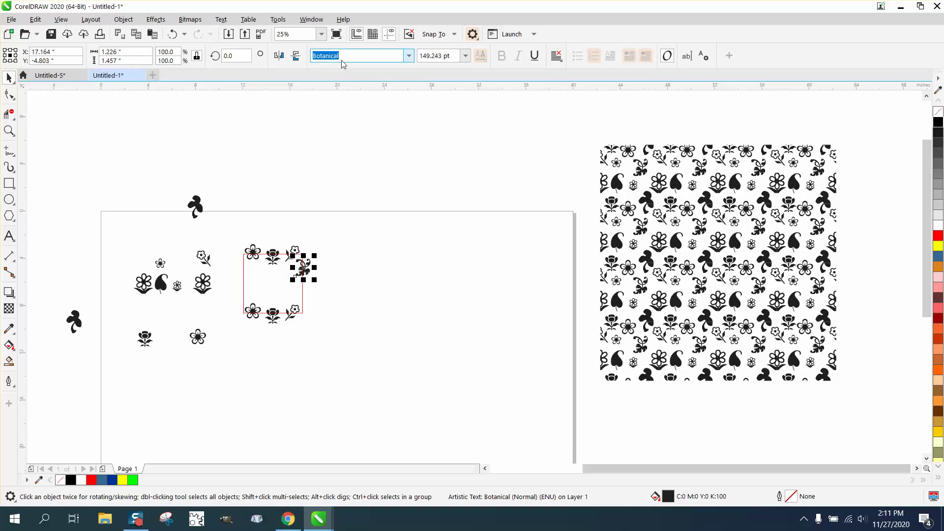
scroll(366, 382, "down", 4)
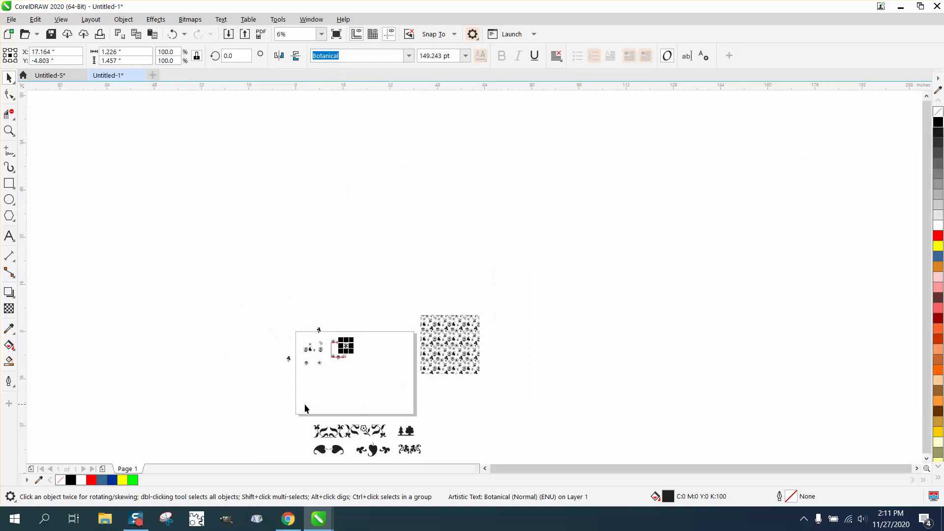
left_click(9, 131)
left_click_drag(290, 413, 461, 459)
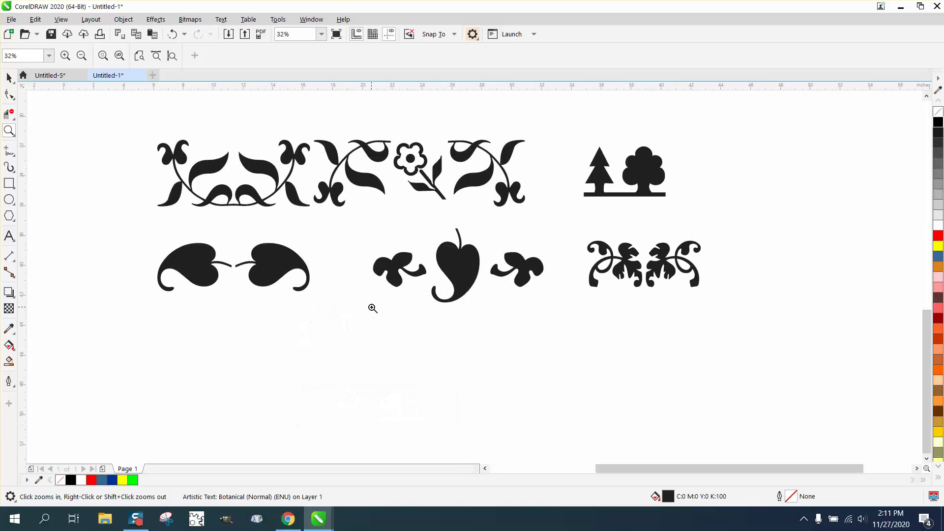
scroll(280, 271, "down", 4)
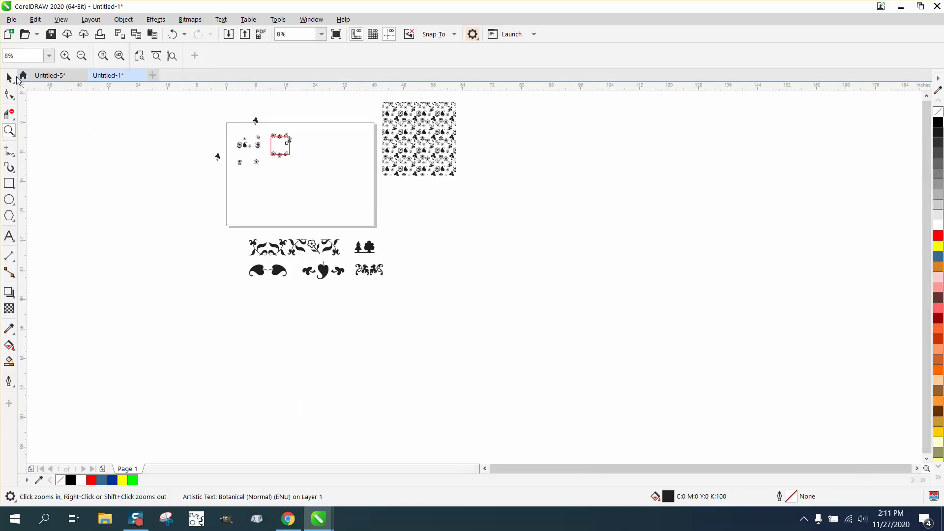
left_click(9, 77)
left_click(259, 269)
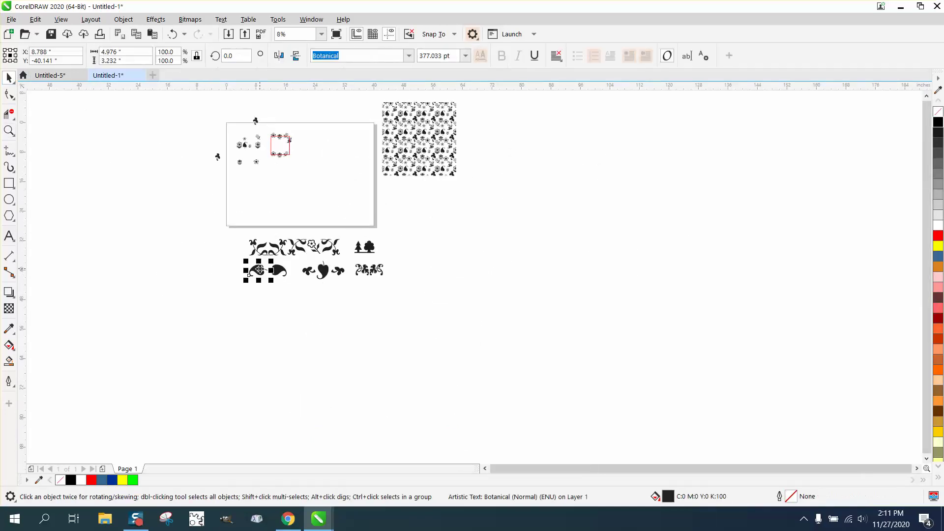
left_click_drag(259, 270, 276, 171)
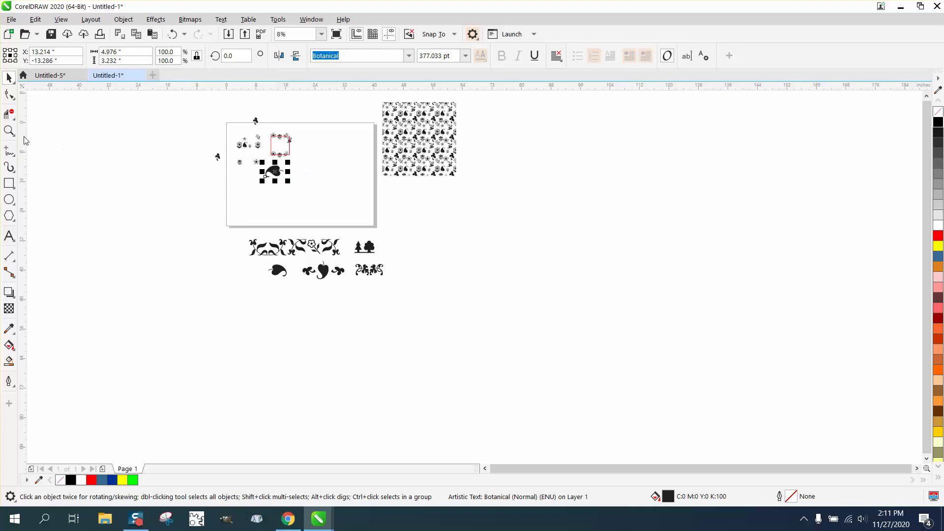
left_click(11, 133)
left_click(50, 129)
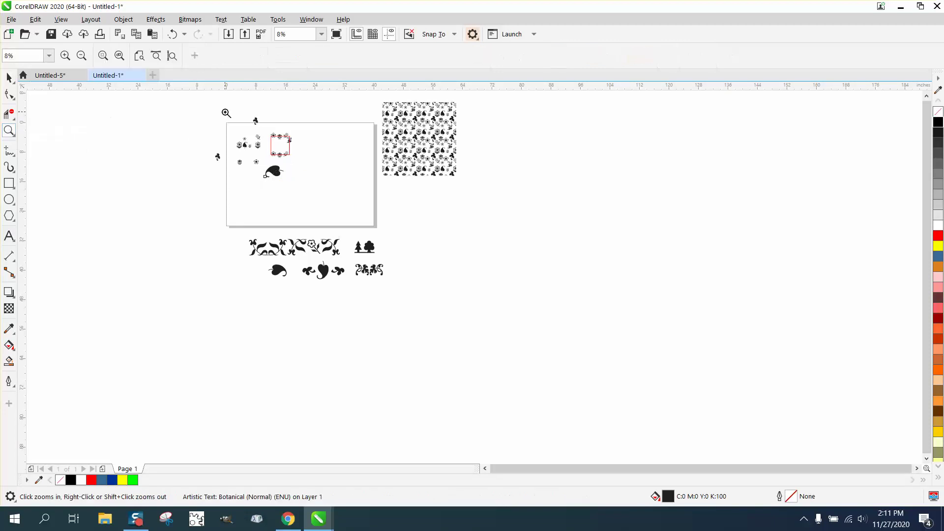
left_click(367, 230)
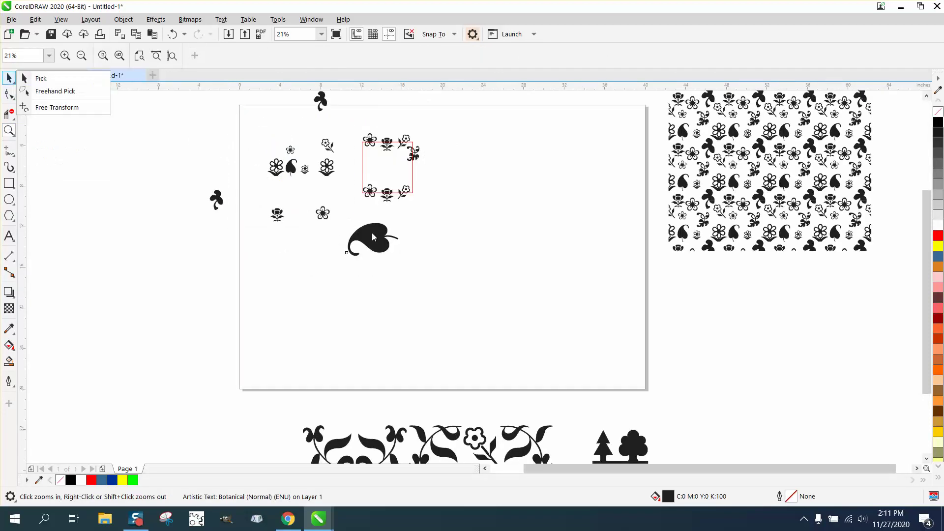
Step: Shrink the paisley leaf to about 46% and set it inside the square's right edge
key("space")
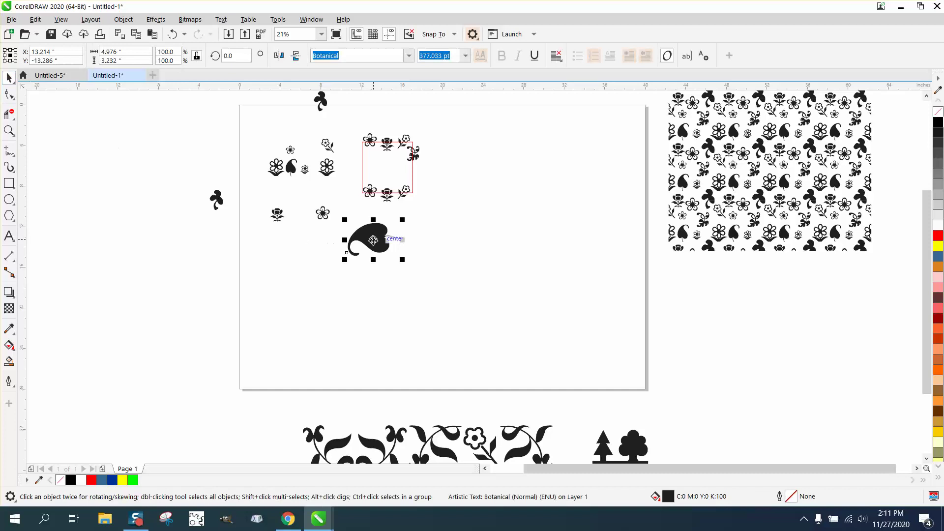
left_click_drag(403, 220, 408, 174)
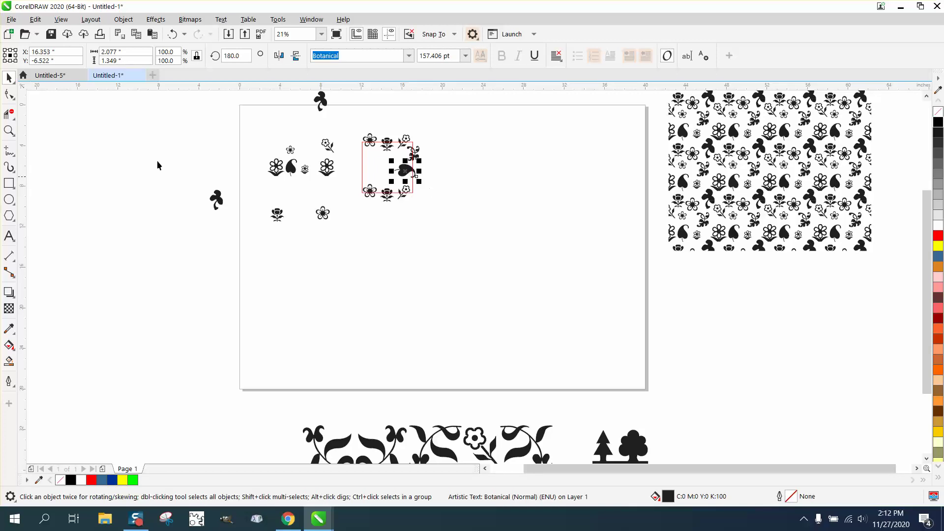
left_click(9, 131)
left_click_drag(356, 143, 502, 247)
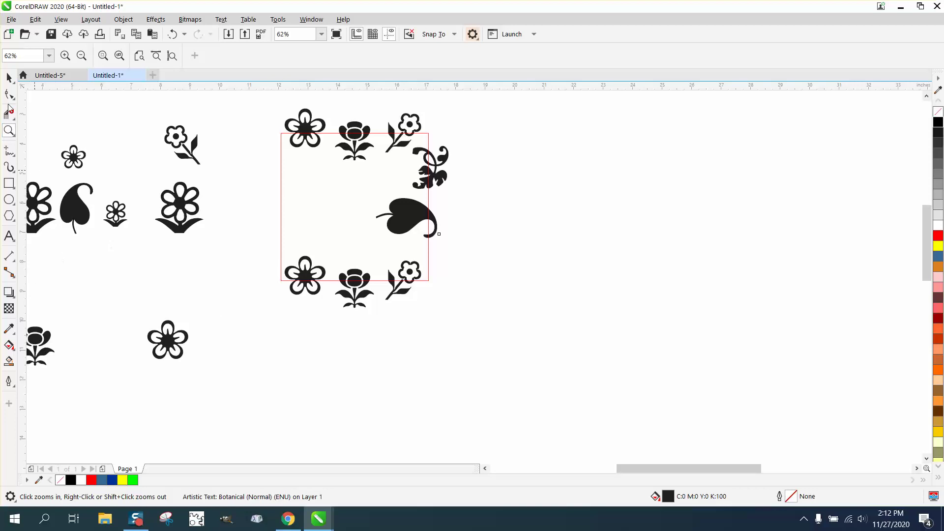
left_click(9, 77)
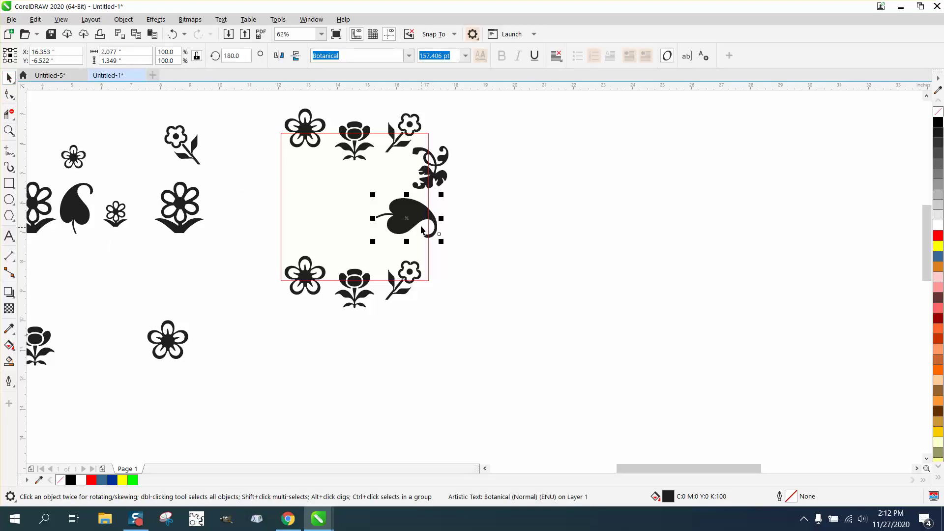
Step: Undo the accidental frame move and nudge the paisley leaf slightly lower
left_click_drag(428, 221, 431, 225)
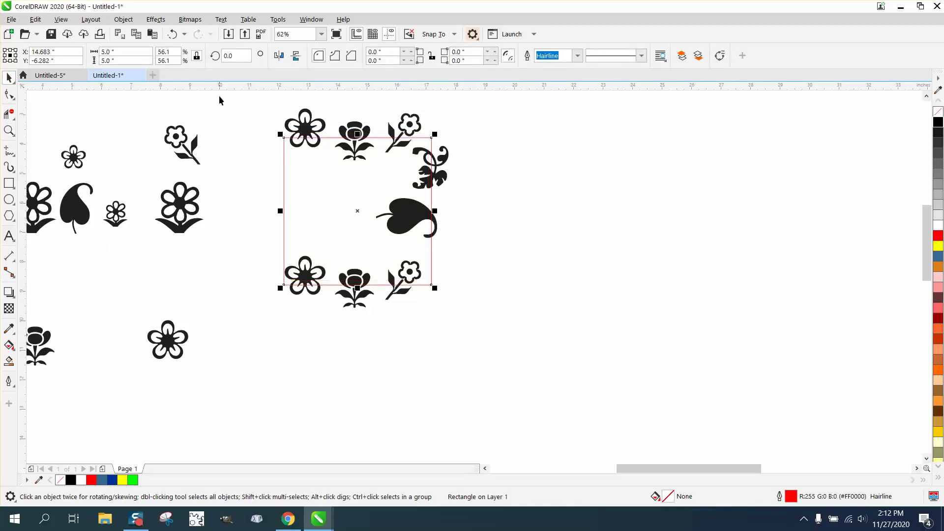
left_click(171, 38)
left_click_drag(436, 235, 441, 242)
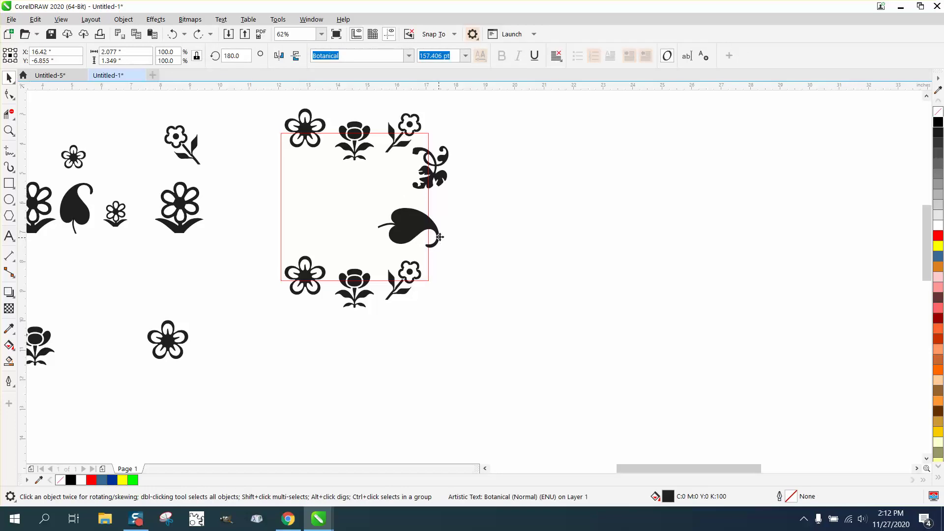
Step: Duplicate the swirl ornament and leaf 5 inches left, then undo that copy
left_click(445, 181, "shift")
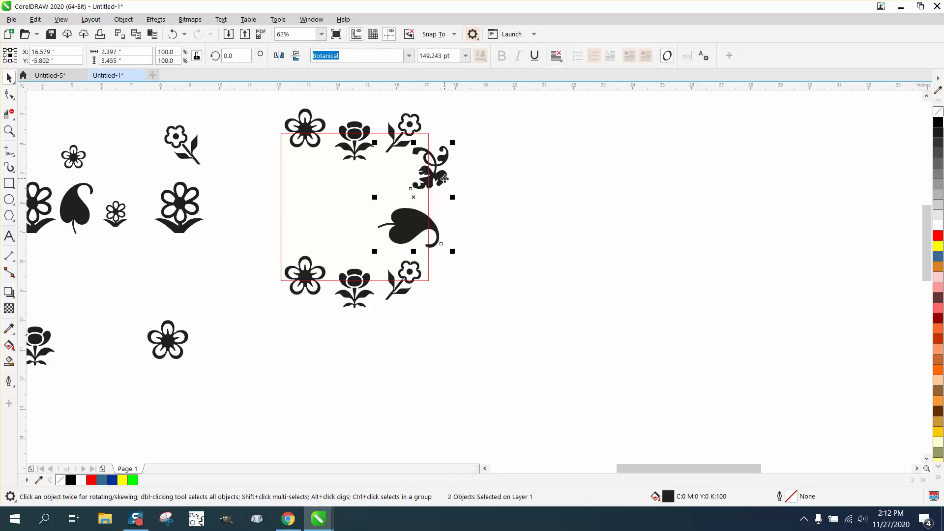
key("ctrl+d")
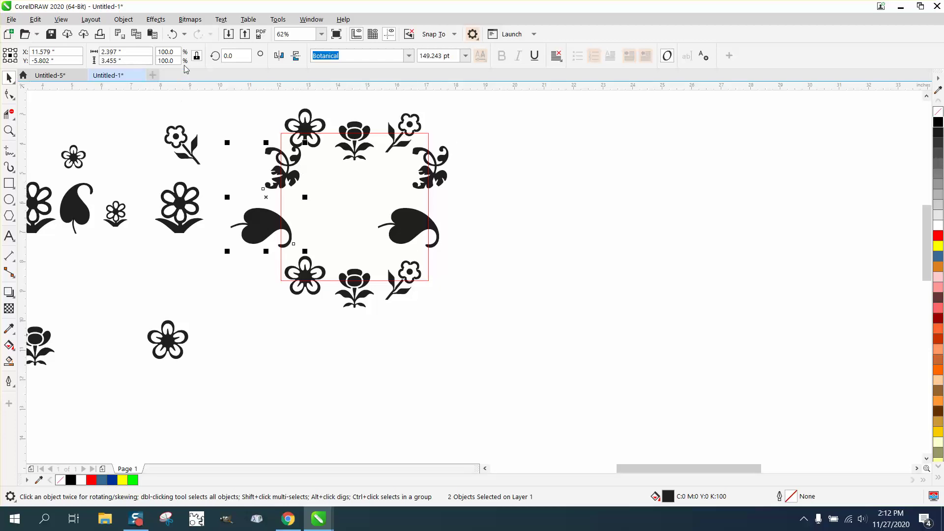
left_click(174, 35)
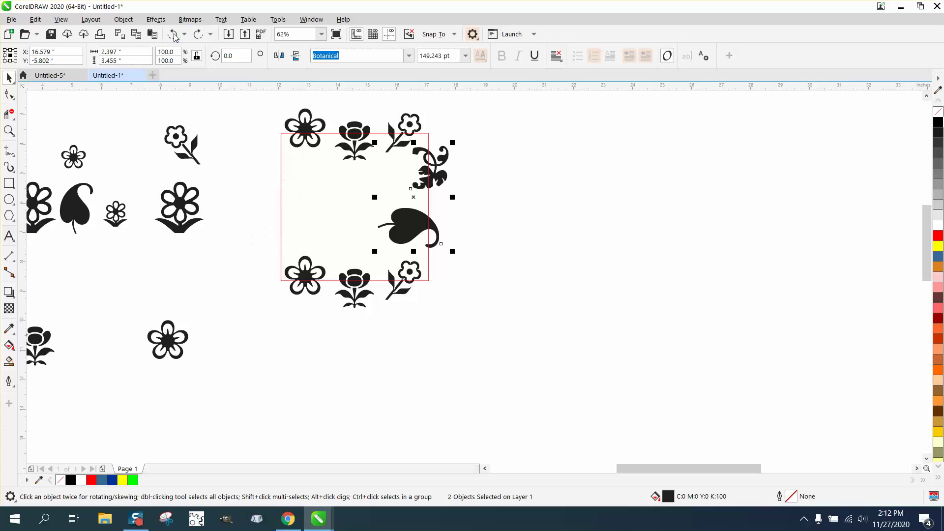
left_click(456, 146)
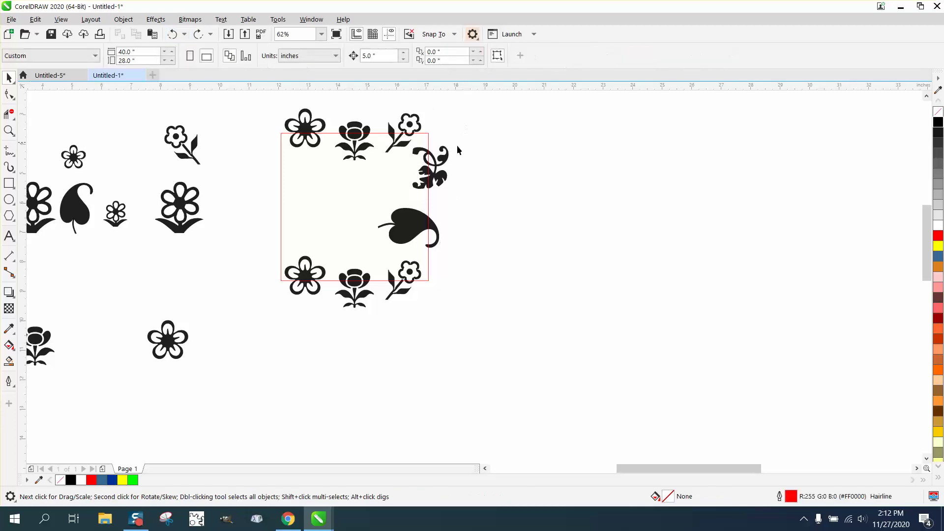
Step: Flip the swirl ornament upside down, then duplicate it with the leaf 5 inches left
left_click(445, 163)
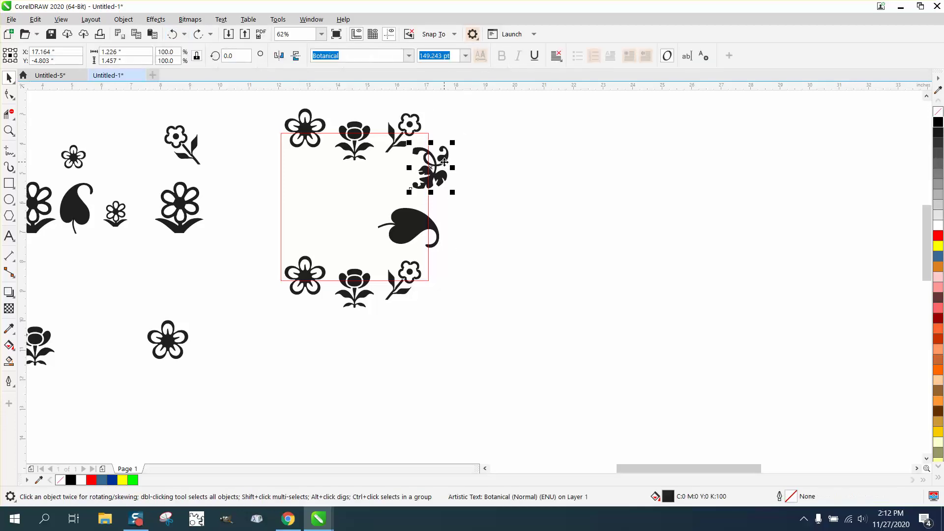
left_click(279, 55)
left_click_drag(433, 173, 435, 181)
left_click_drag(467, 147, 371, 254)
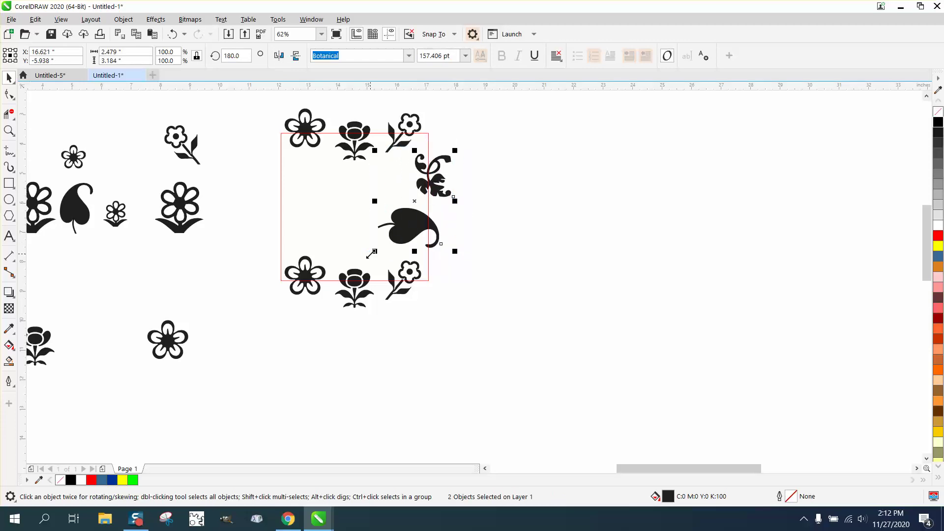
key("ctrl+d")
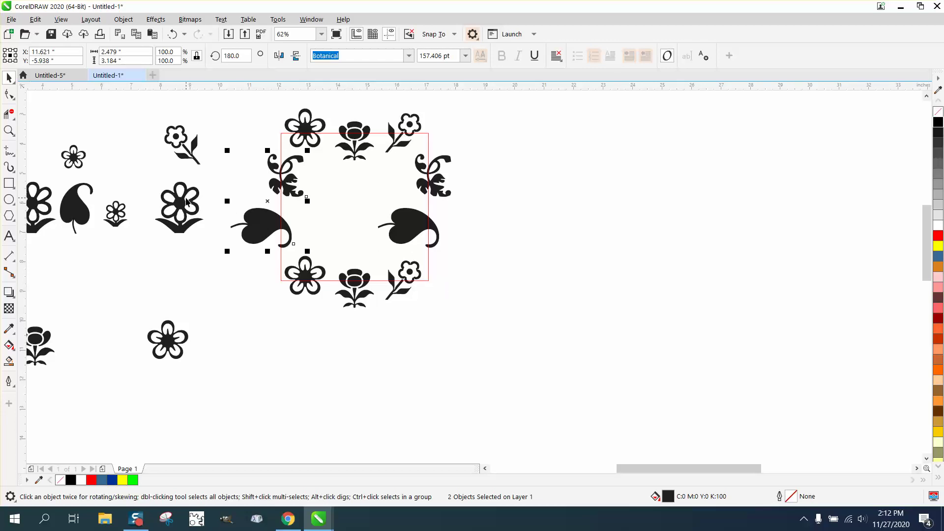
Step: Place and shrink two flowers in the tile's centre and upper middle, and the swirl upper-left
left_click_drag(186, 210, 329, 230)
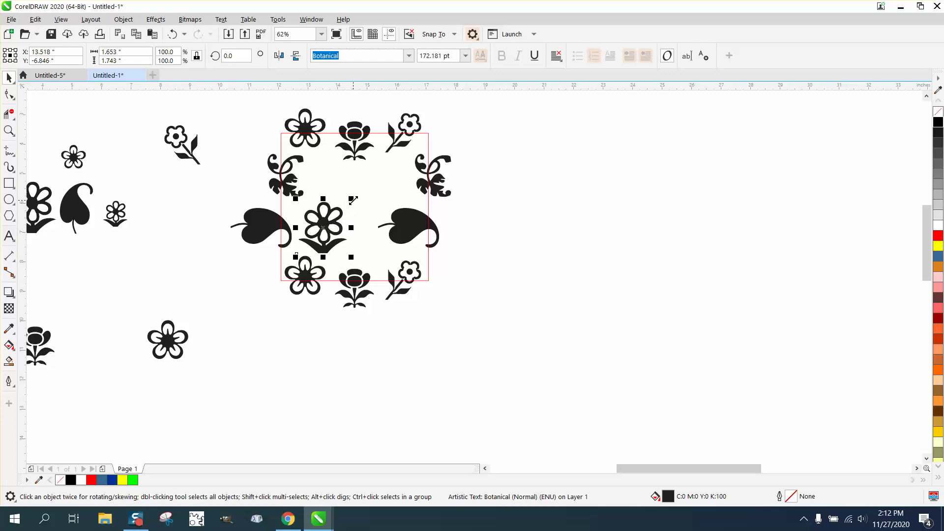
left_click_drag(352, 199, 344, 208)
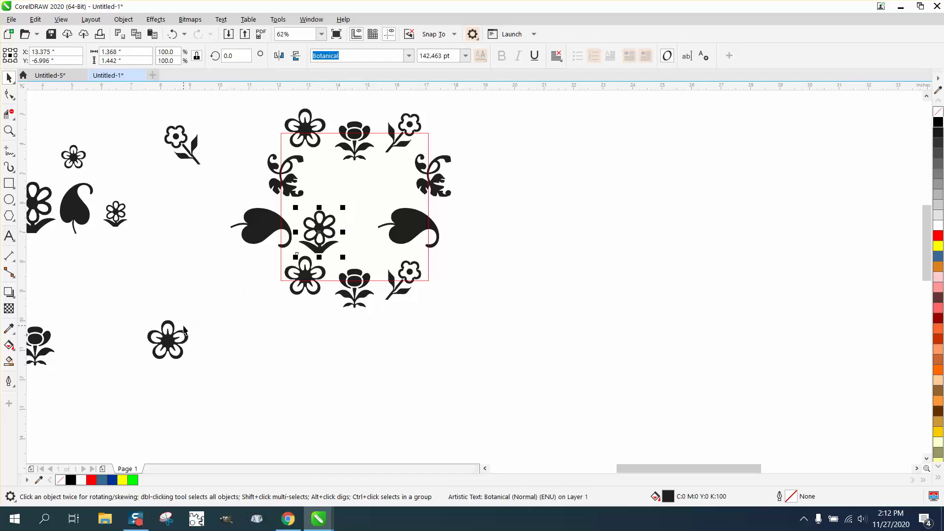
left_click_drag(48, 207, 387, 178)
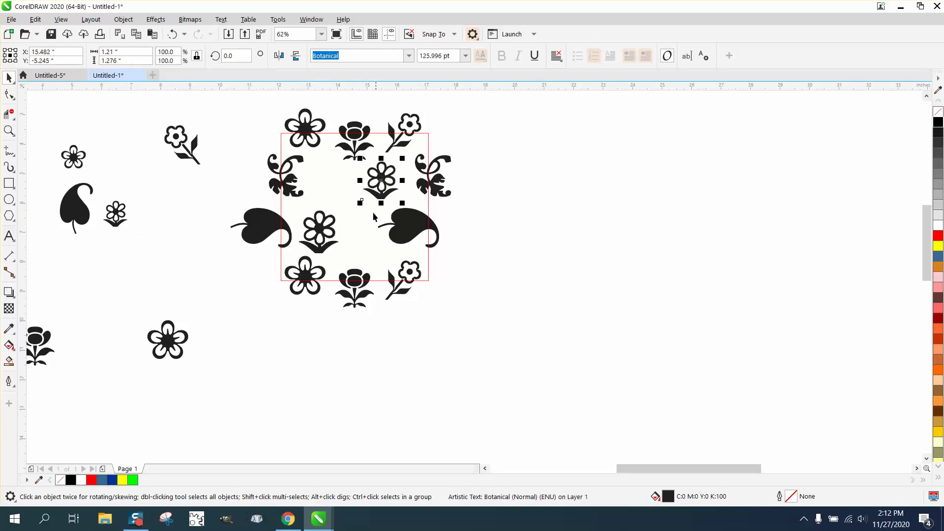
scroll(150, 287, "down", 2)
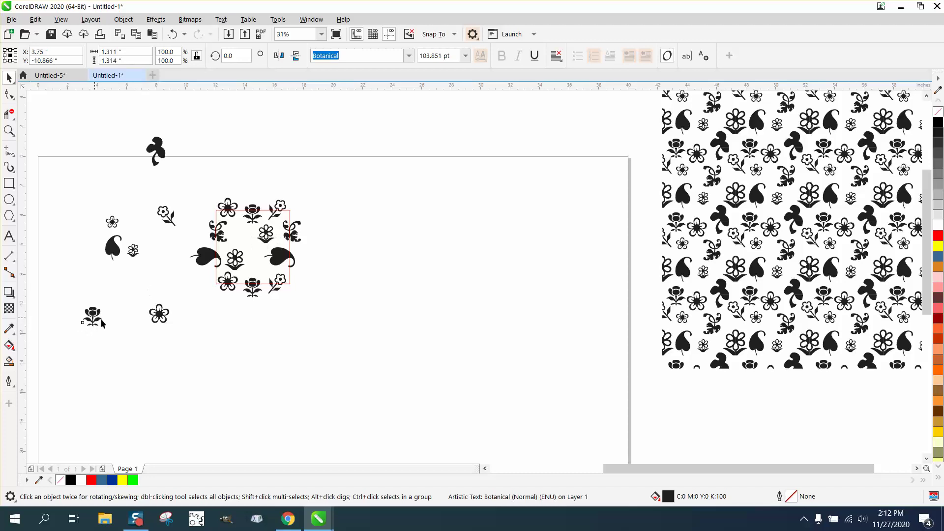
left_click_drag(94, 317, 123, 195)
left_click_drag(165, 142, 237, 234)
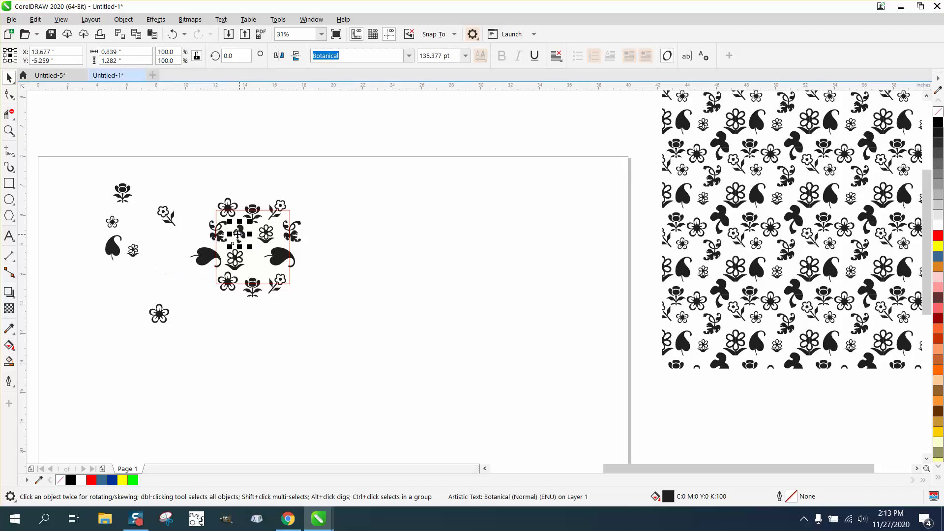
Step: Zoom in on the tile and move the spare stemmed flower into its lower middle
key("z")
left_click_drag(190, 179, 385, 333)
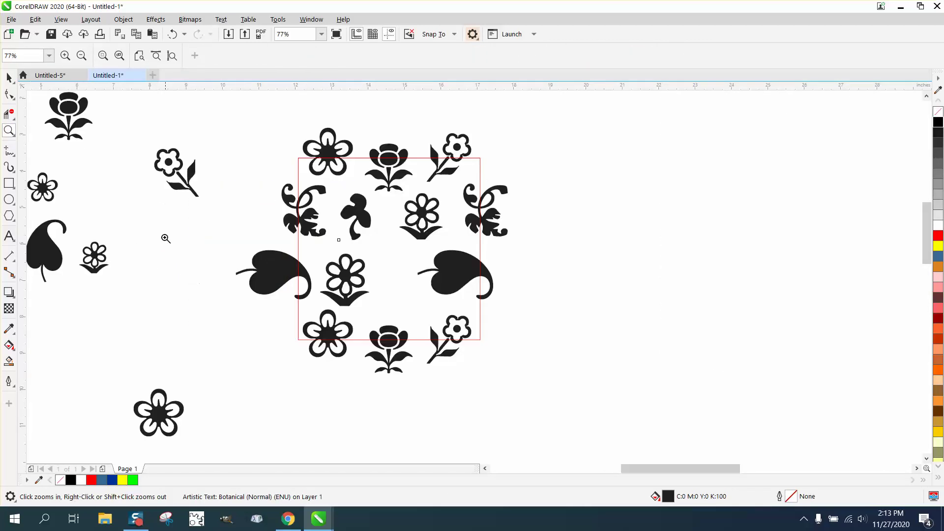
left_click(9, 77)
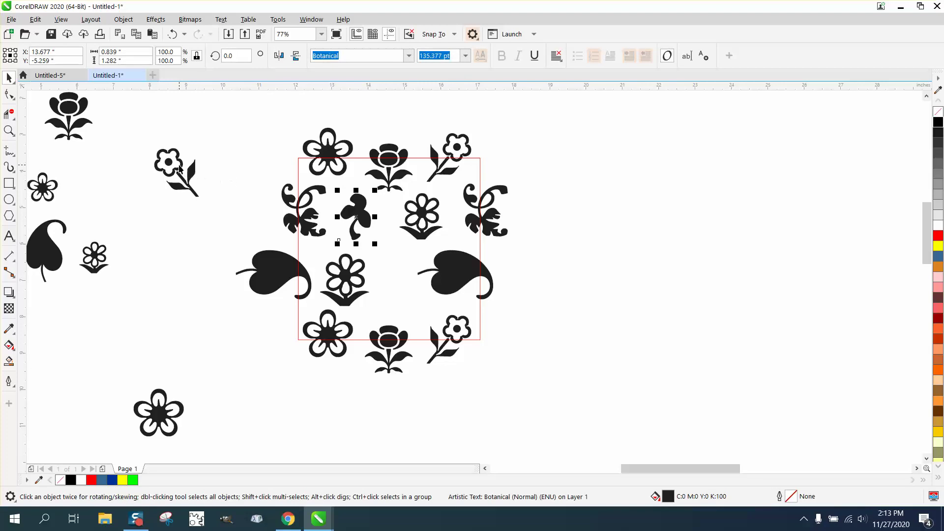
left_click_drag(179, 180, 332, 245)
left_click_drag(178, 180, 339, 278)
left_click_drag(160, 165, 386, 262)
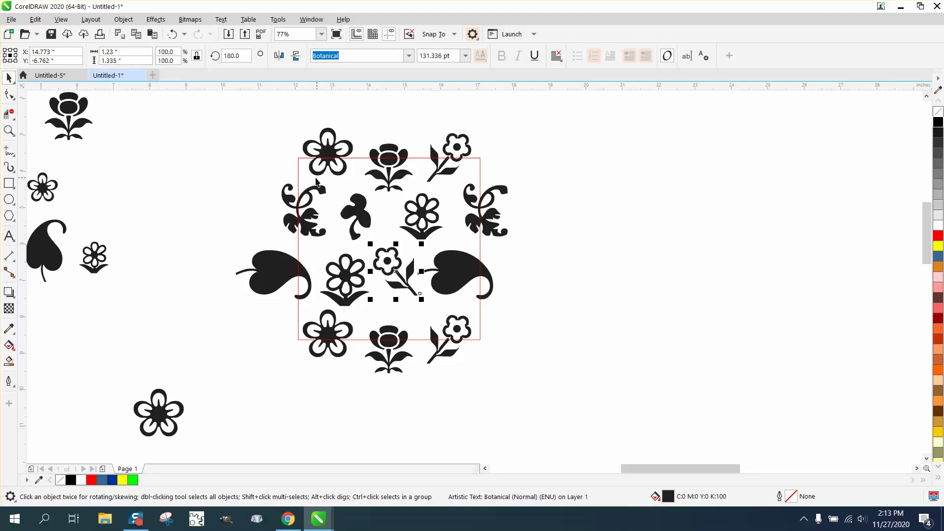
left_click(305, 161)
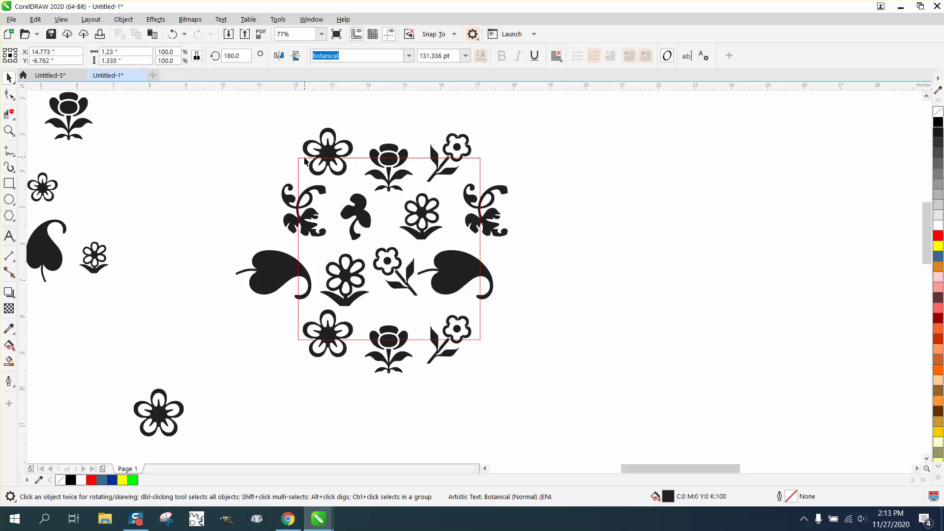
left_click(305, 158)
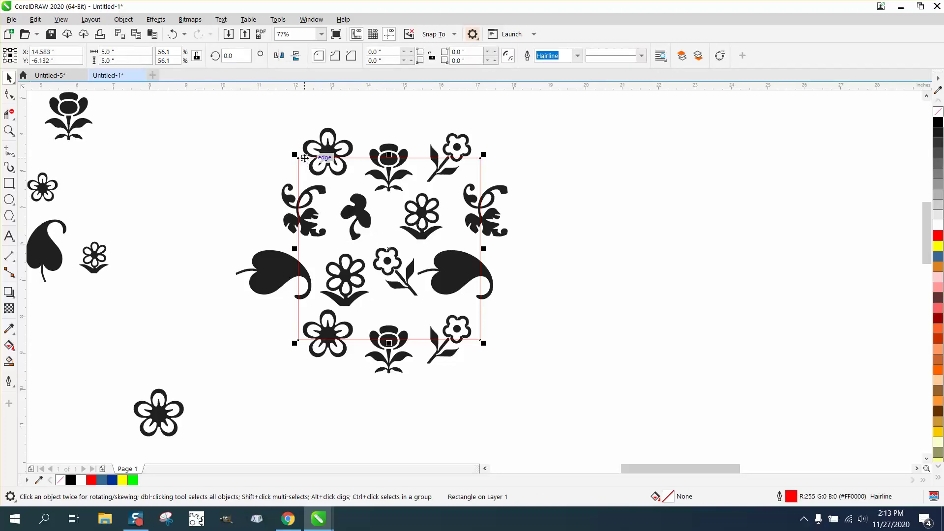
Step: Shift the red frame 10 inches right, group the 14 glyphs, then drag the frame back over them
key("shift+Right")
left_click_drag(217, 115, 575, 408)
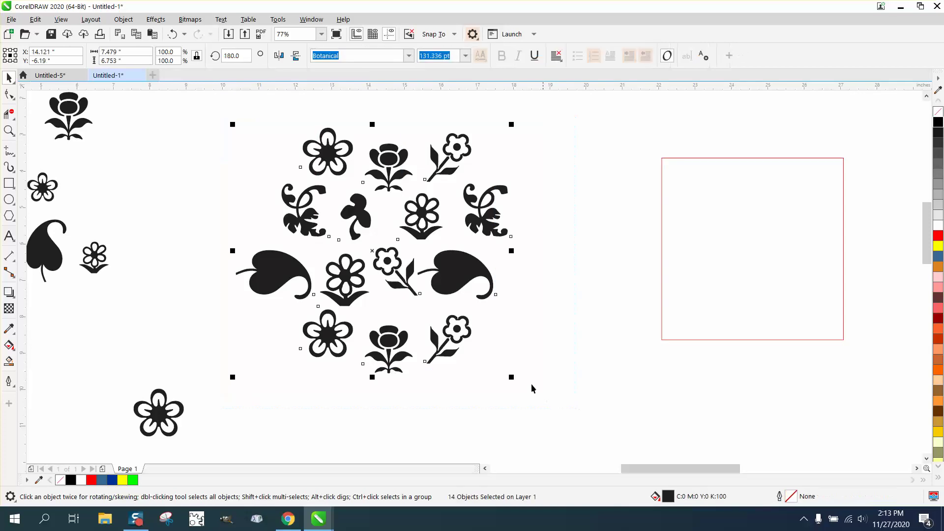
left_click(124, 19)
mouse_move(150, 217)
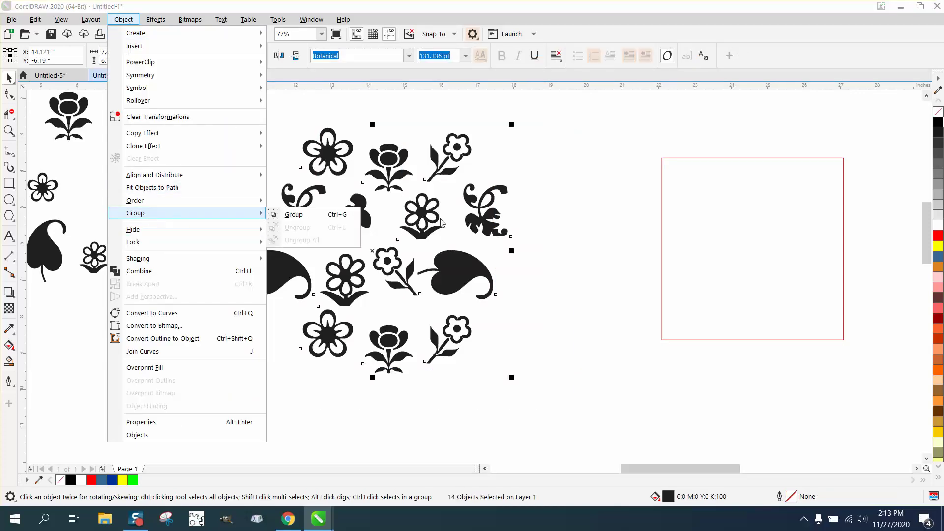
left_click(344, 215)
left_click(639, 240)
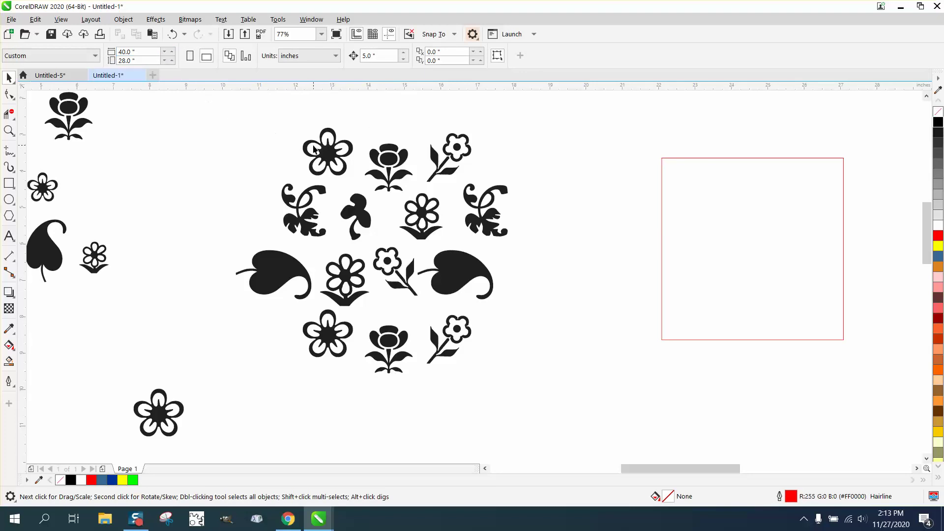
left_click(327, 158)
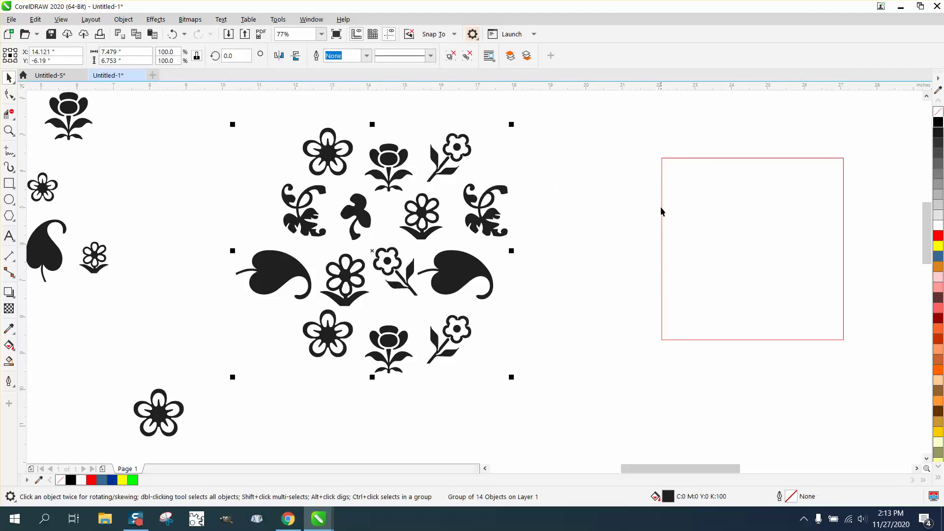
left_click_drag(660, 207, 299, 206)
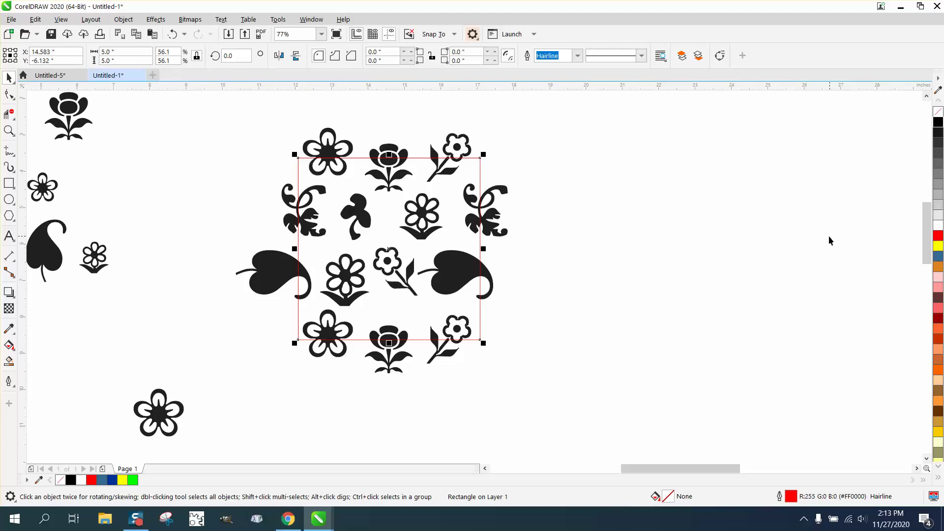
Step: PowerClip the glyph group inside the red square and set its outline to No Color
left_click(324, 150)
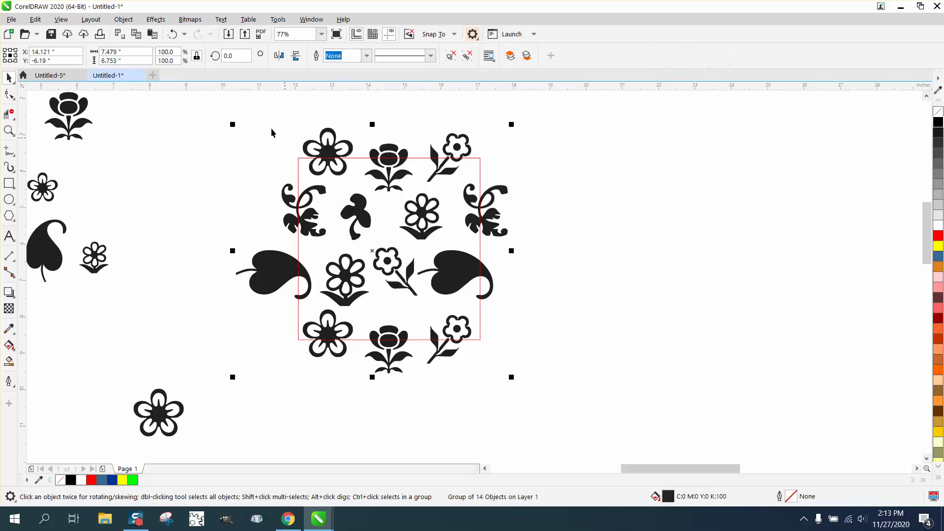
left_click(123, 20)
mouse_move(133, 49)
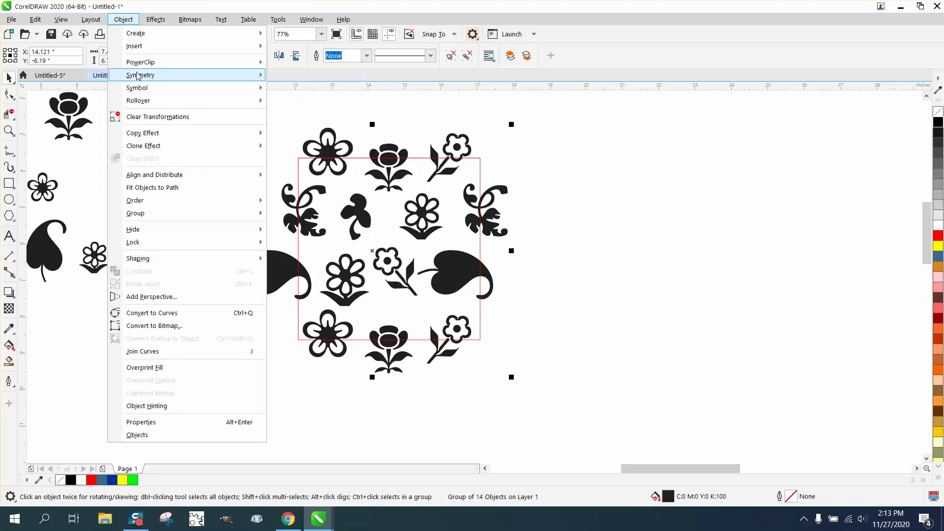
mouse_move(237, 67)
left_click(313, 64)
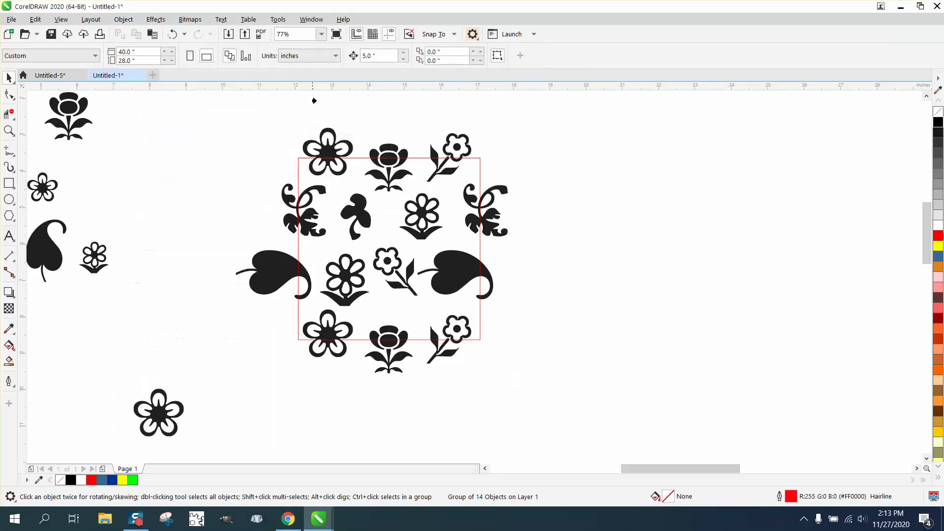
left_click(351, 176)
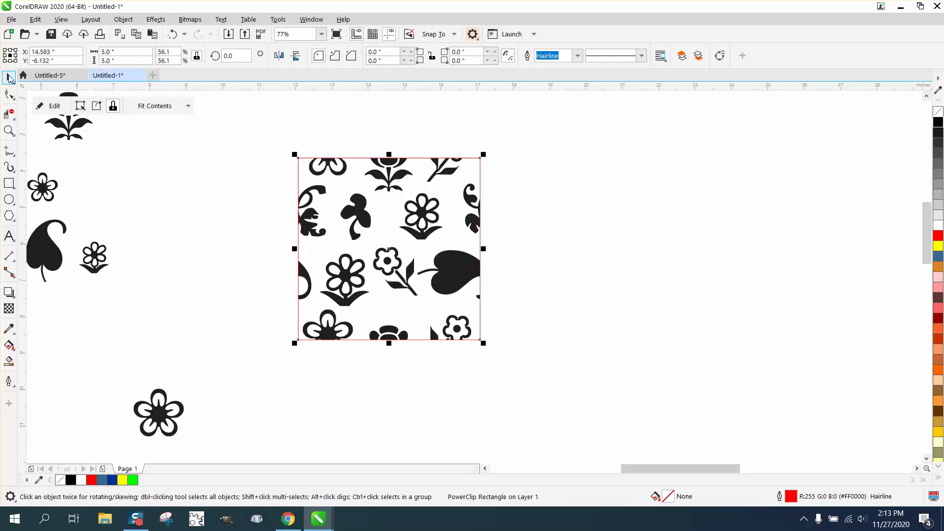
right_click(937, 116)
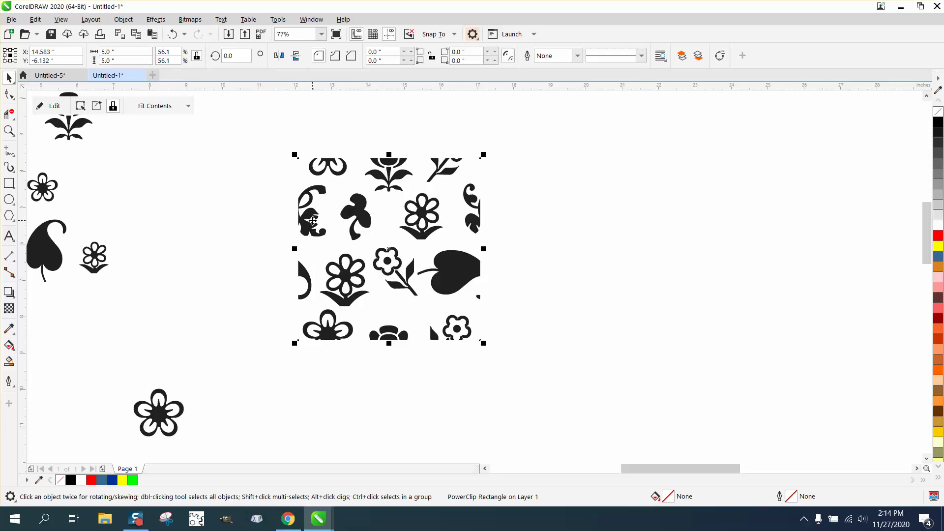
Step: Duplicate the tile 5 inches right, then repeat the whole row of tiles downward
key("ctrl+d")
key("ctrl+d")
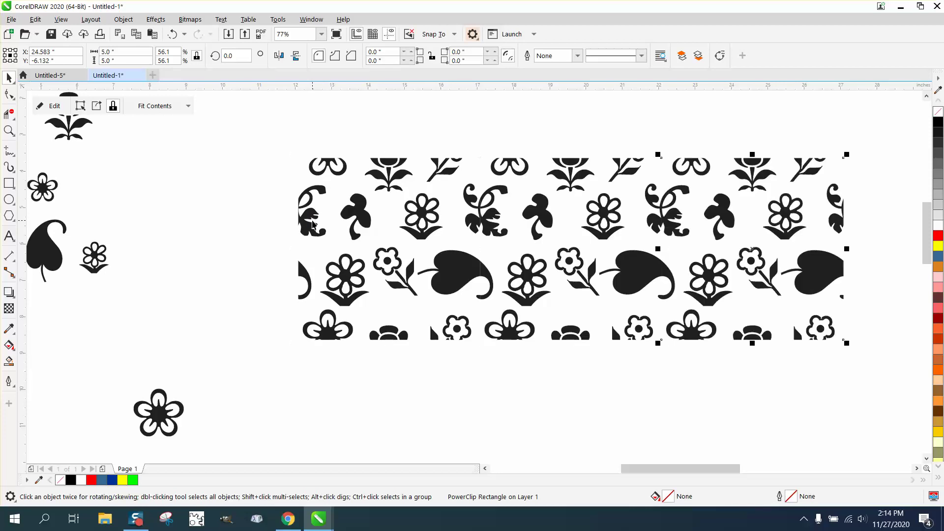
scroll(241, 177, "down", 2)
left_click_drag(255, 160, 546, 300)
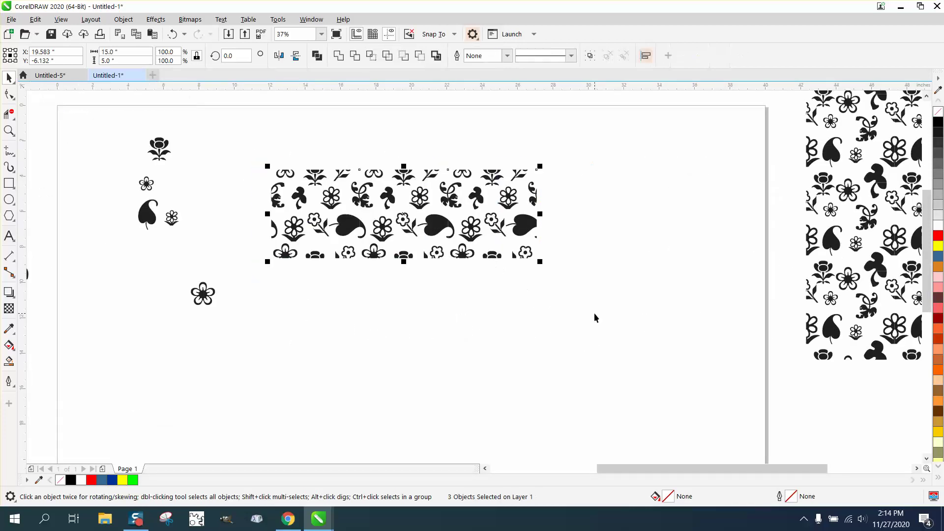
key("ctrl+d")
key("ctrl+d")
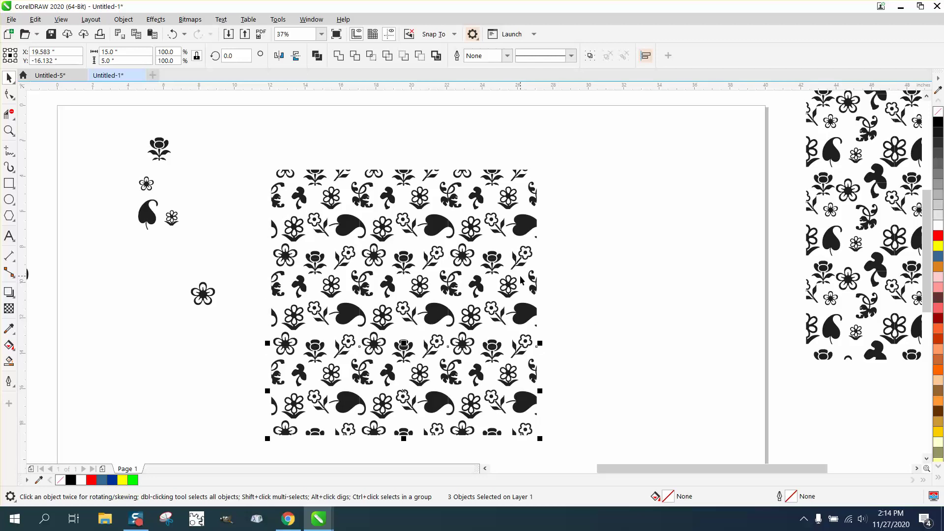
Step: Zoom in closely on the paisley to inspect the tile seams, then zoom back out
scroll(499, 283, "down", 2)
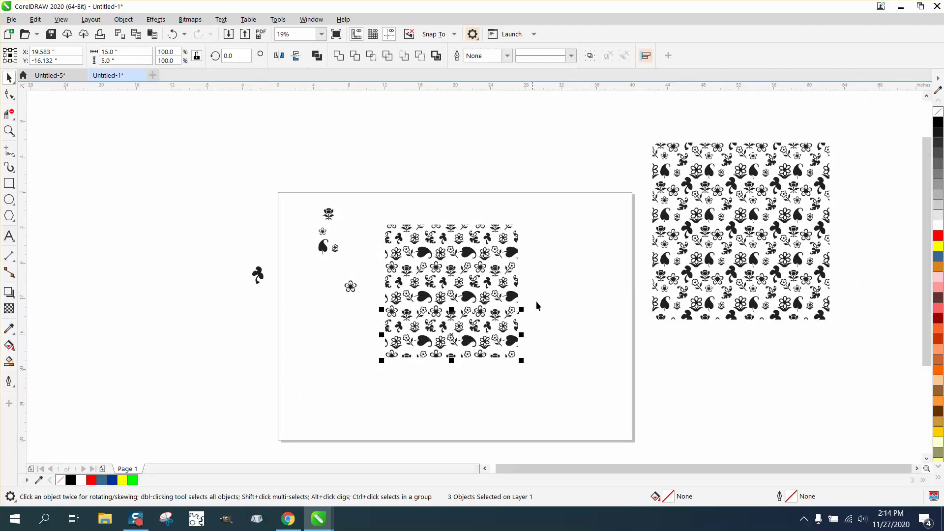
left_click(9, 130)
left_click_drag(365, 193, 560, 386)
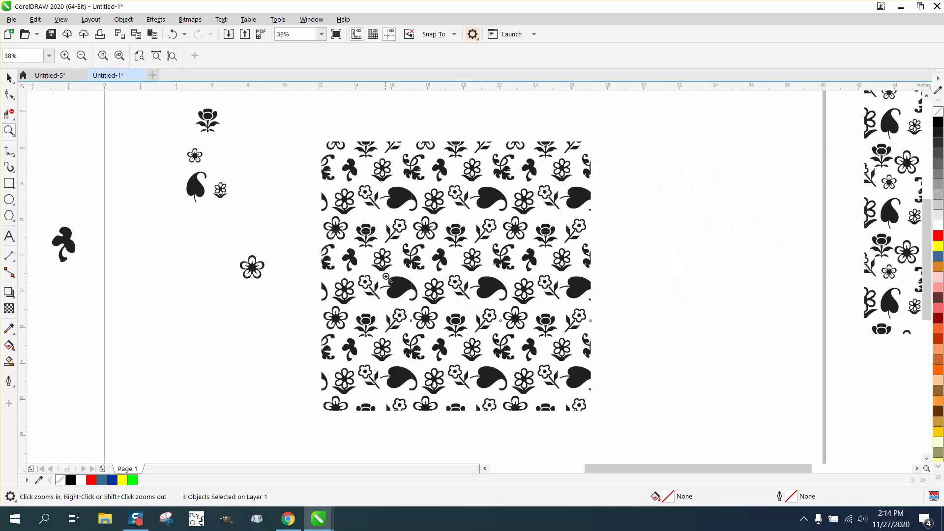
left_click_drag(372, 200, 440, 221)
right_click(364, 209)
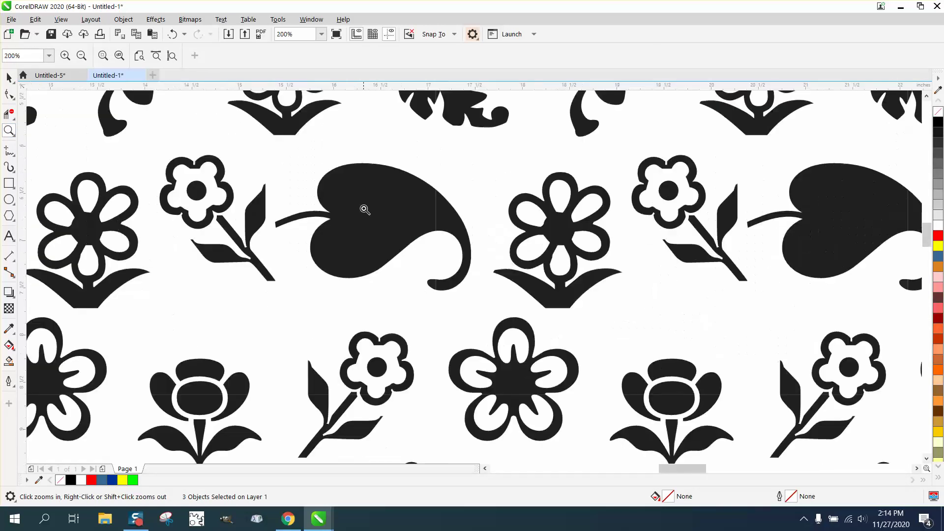
right_click(364, 209)
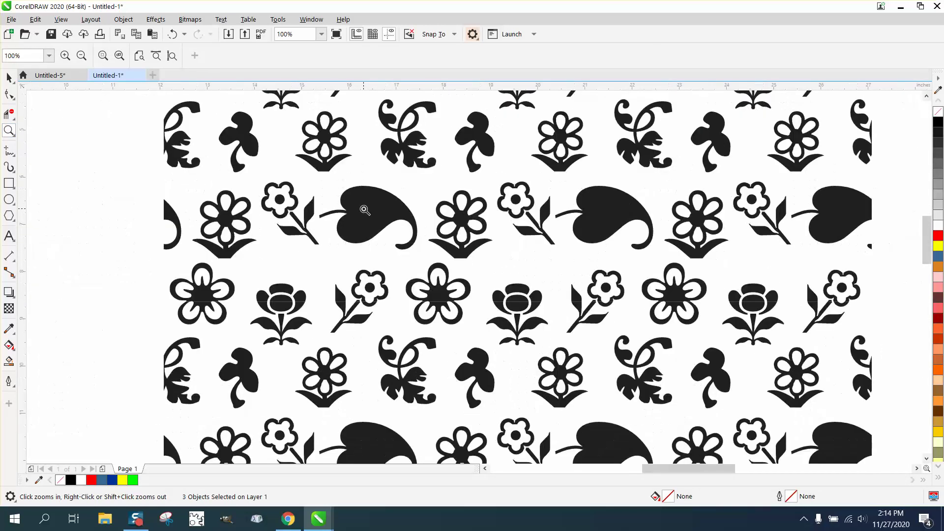
right_click(364, 210)
right_click(362, 211)
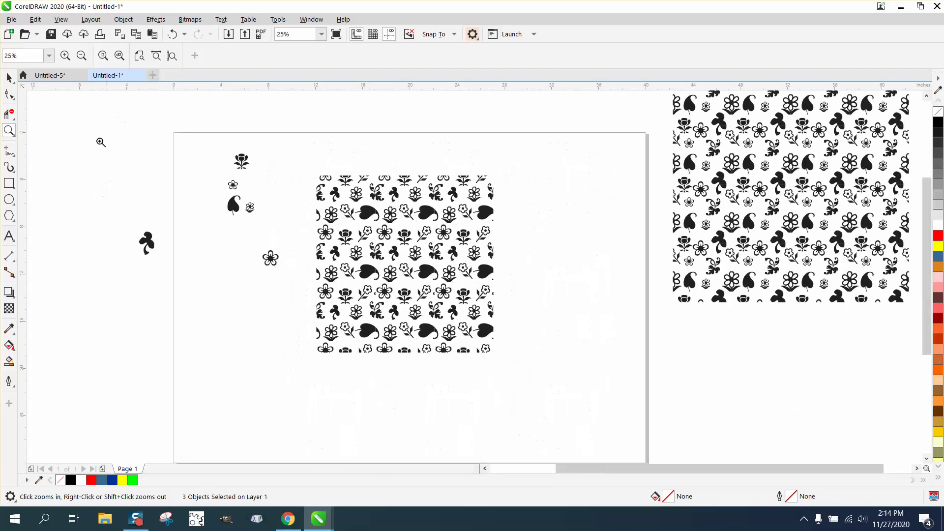
left_click(9, 77)
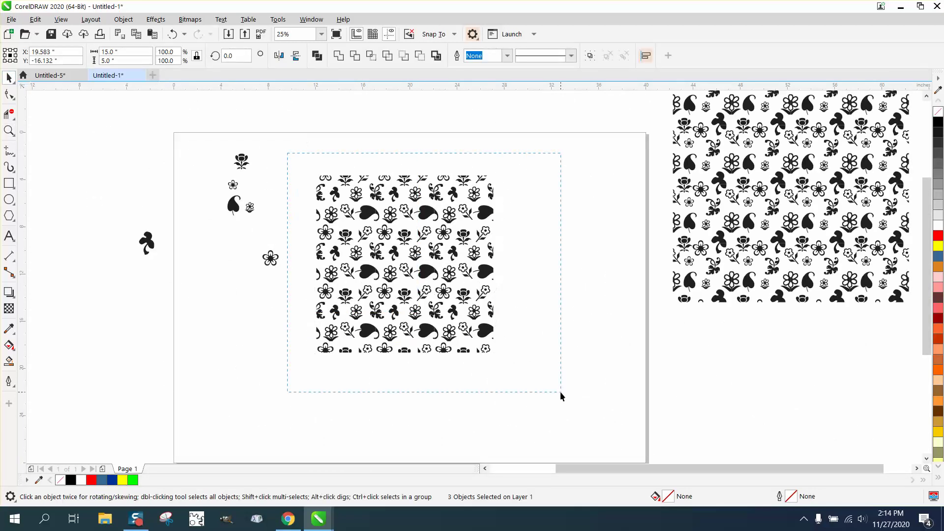
Step: Select the tile block and duplicate it downward in 5-inch steps to add rows
left_click_drag(560, 391, 561, 391)
scroll(544, 371, "down", 1)
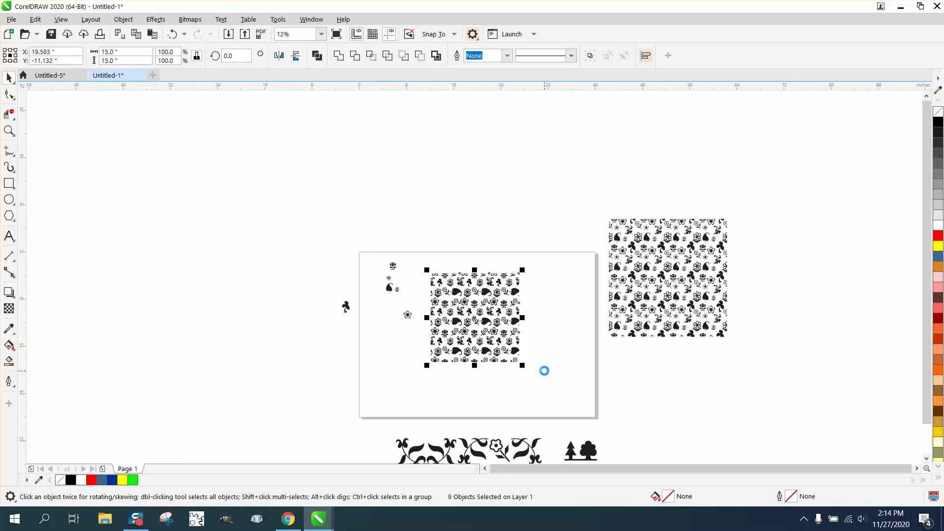
key("ctrl+d")
key("ctrl+d")
key("ctrl+d")
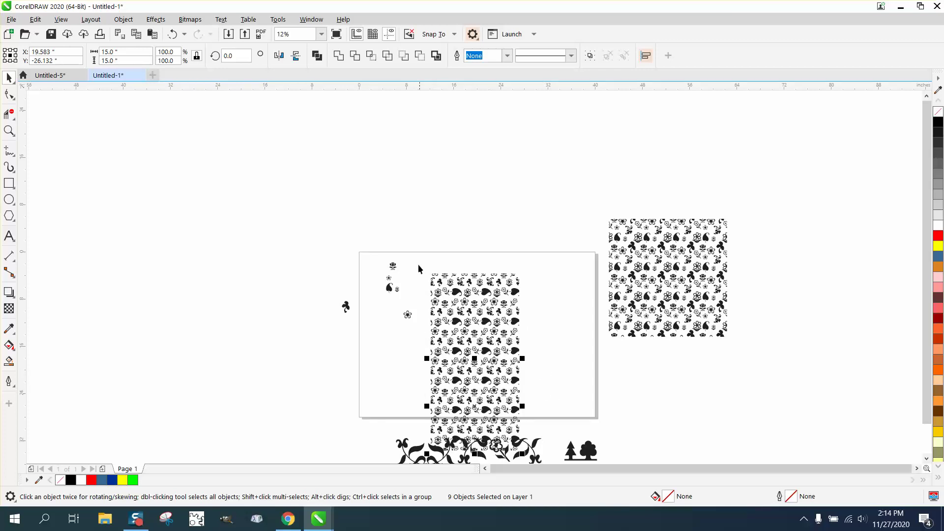
Step: Move the two stray vine ornaments off the pattern onto the page beside the flower
left_click_drag(418, 271, 539, 464)
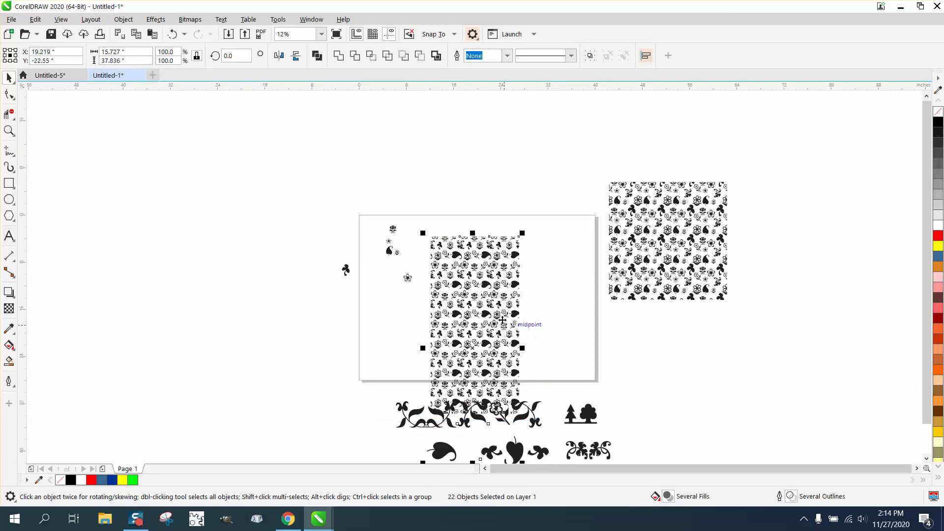
left_click_drag(501, 322, 493, 266)
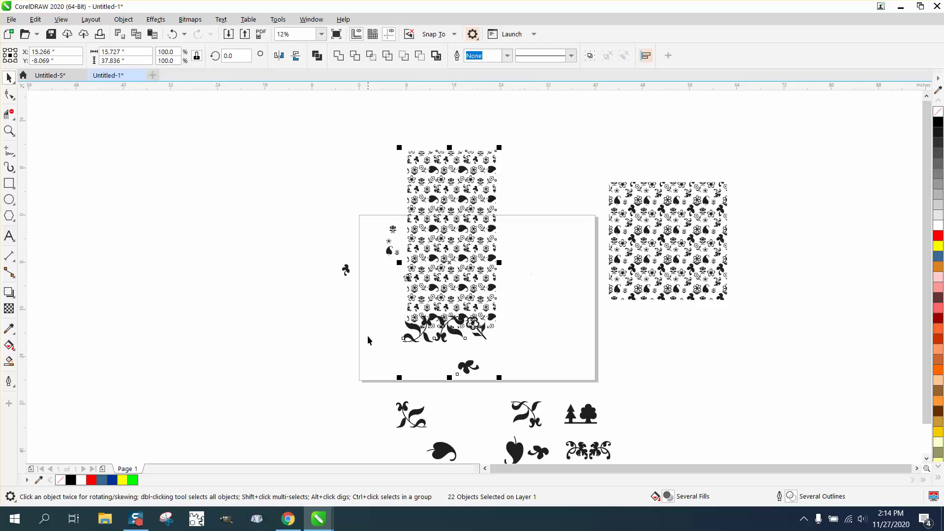
left_click_drag(367, 320, 501, 383)
left_click_drag(456, 337, 468, 373)
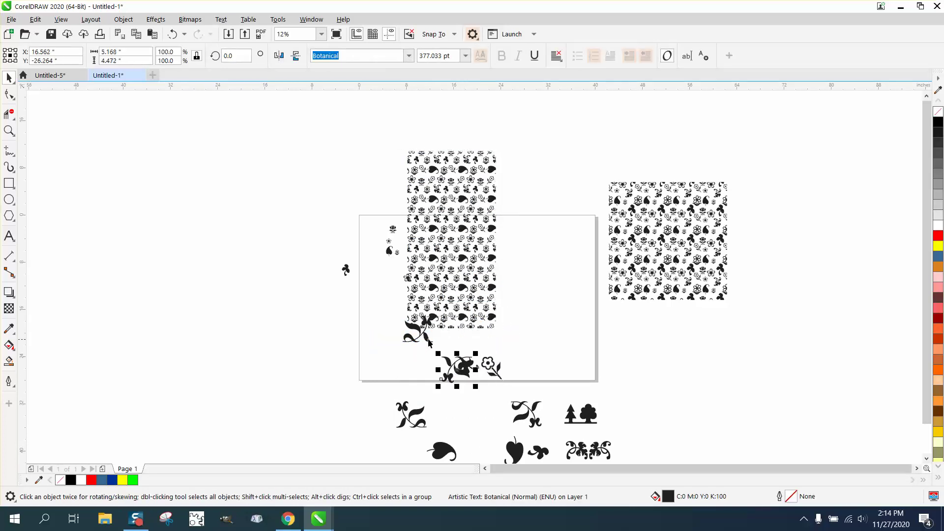
left_click_drag(418, 333, 430, 369)
Step: Move the whole three-by-six tiled block to the left of the page
left_click_drag(404, 146, 412, 265)
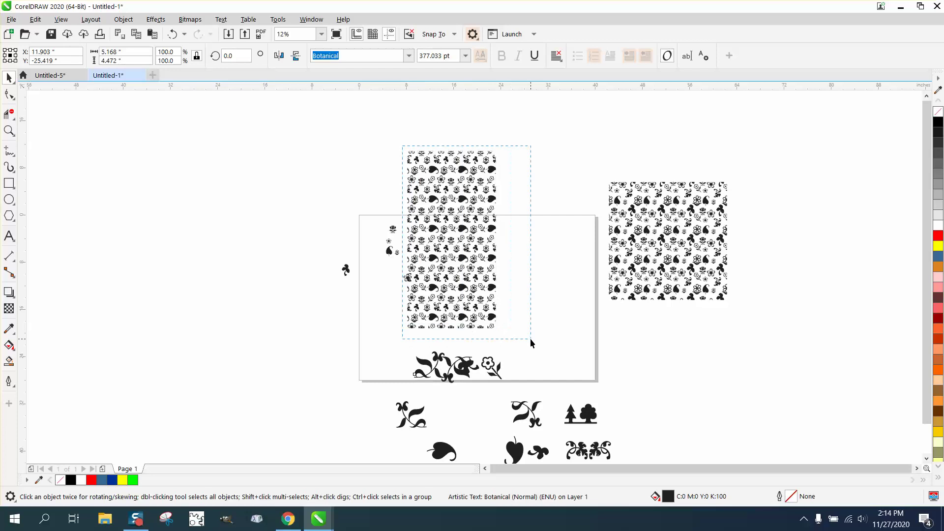
left_click_drag(531, 343, 531, 342)
left_click_drag(443, 242, 248, 238)
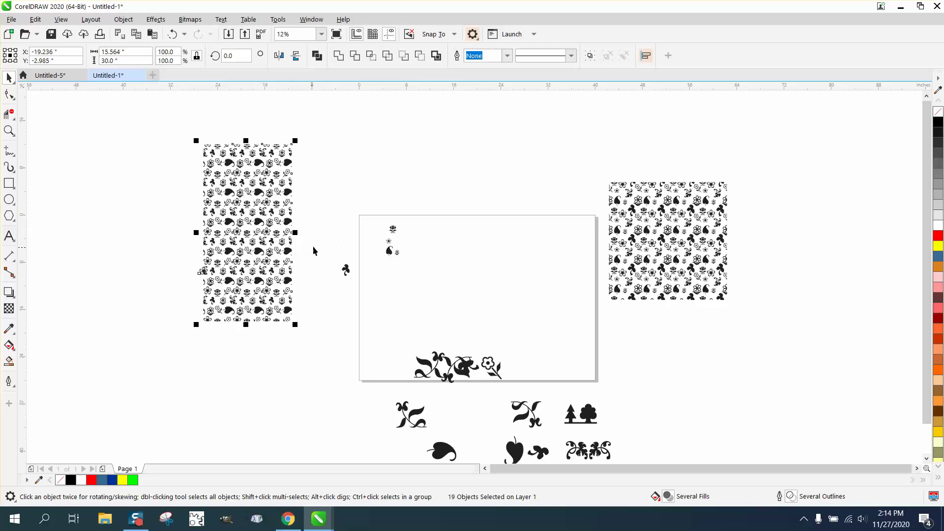
left_click(328, 229)
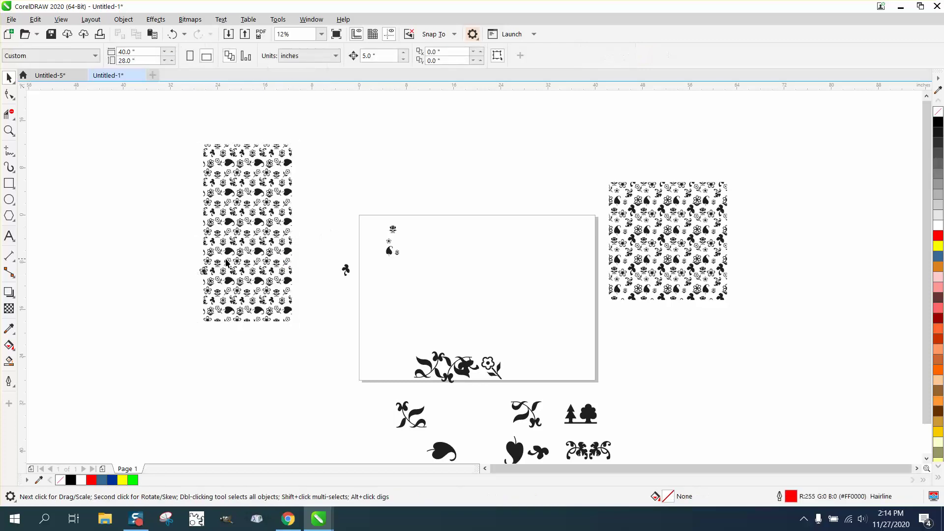
Step: Zoom in on the left tiled sheet and move the stray flower glyph onto the page
left_click(9, 131)
left_click_drag(184, 255, 290, 308)
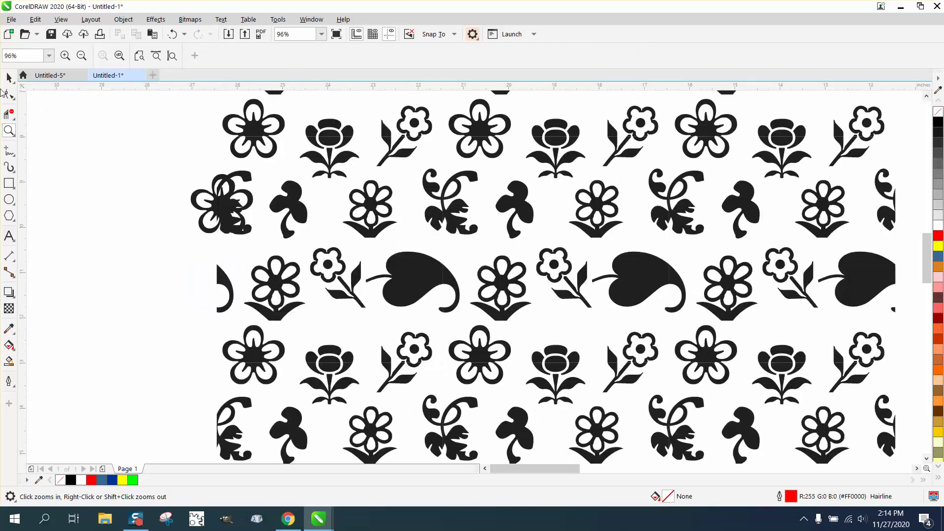
left_click(9, 78)
left_click_drag(200, 211, 106, 248)
scroll(107, 246, "down", 3)
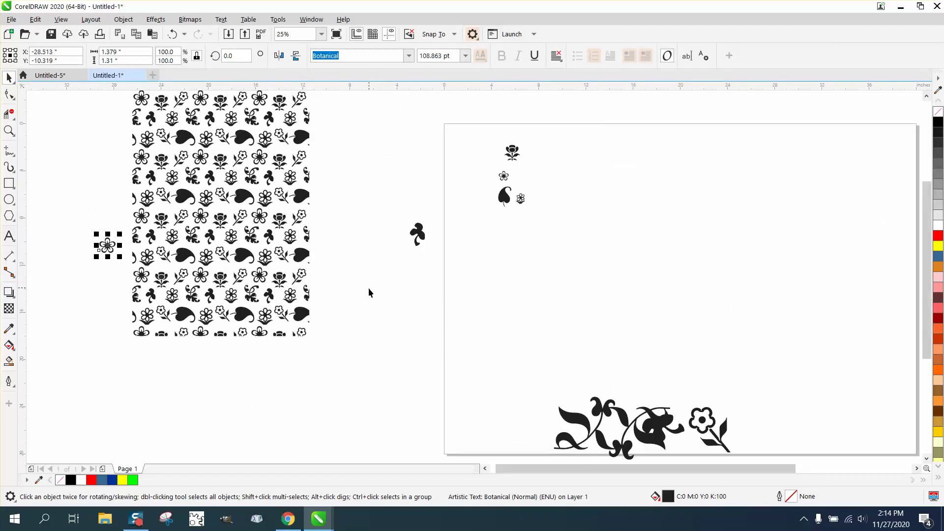
scroll(368, 291, "down", 1)
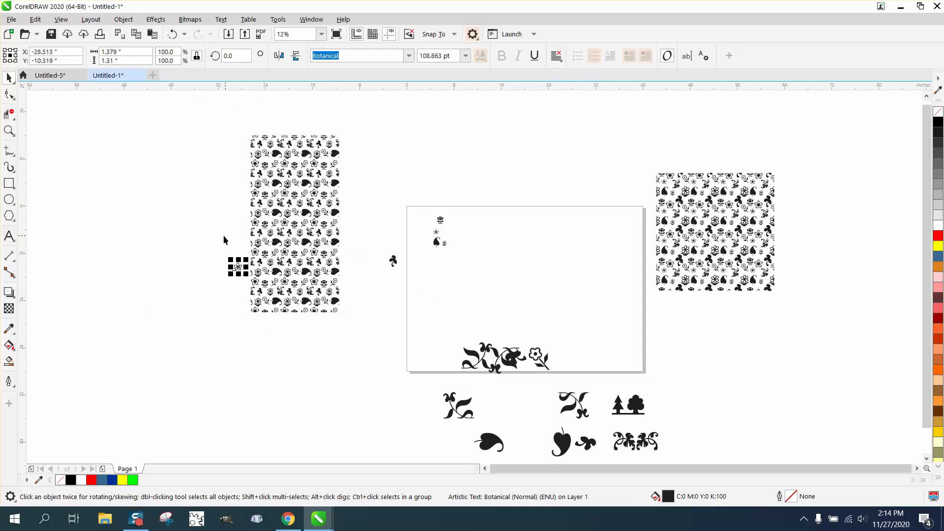
left_click_drag(239, 268, 472, 334)
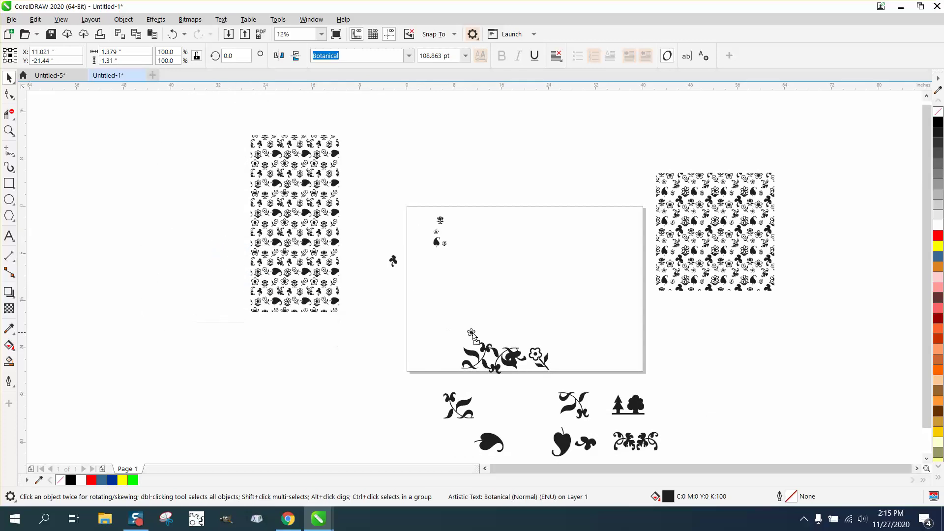
Step: Delete the leftover flower, vine and swirl glyphs from the page, then zoom in on the tall sheet
left_click(713, 239)
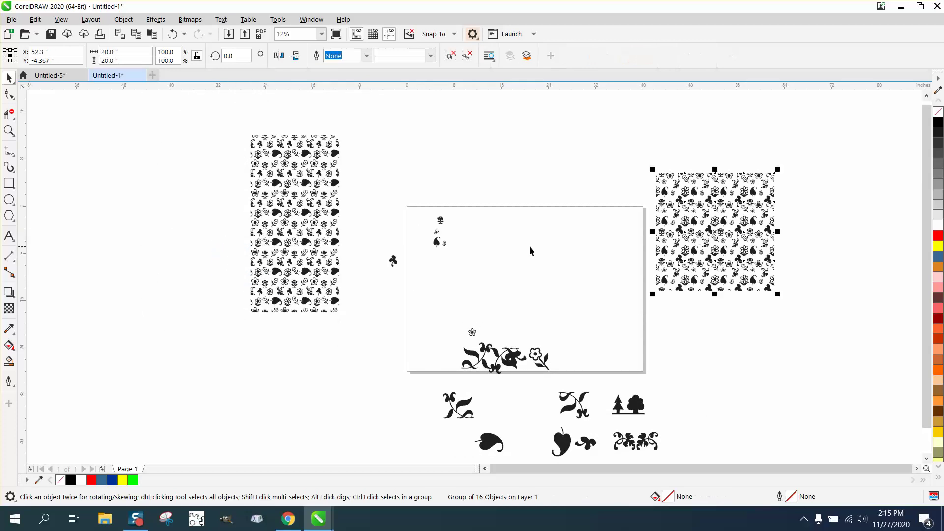
left_click_drag(387, 201, 604, 440)
key("Delete")
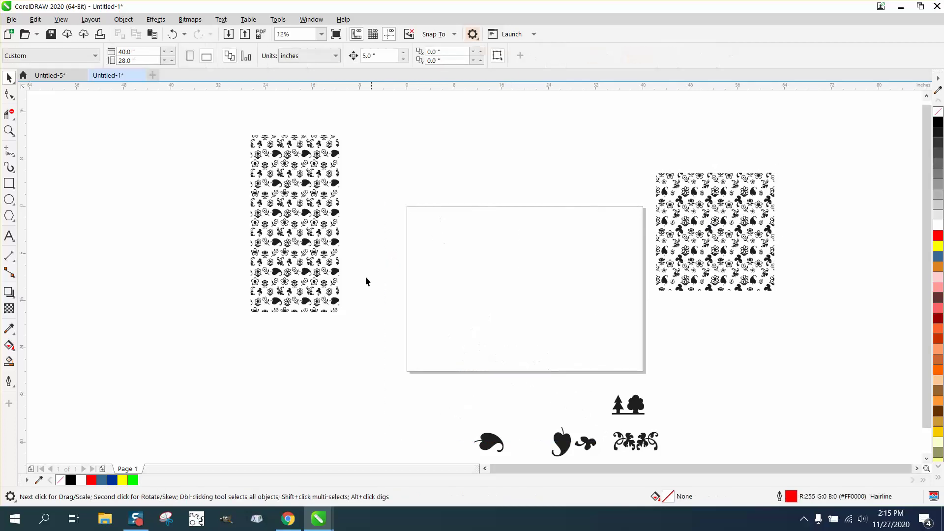
left_click(9, 131)
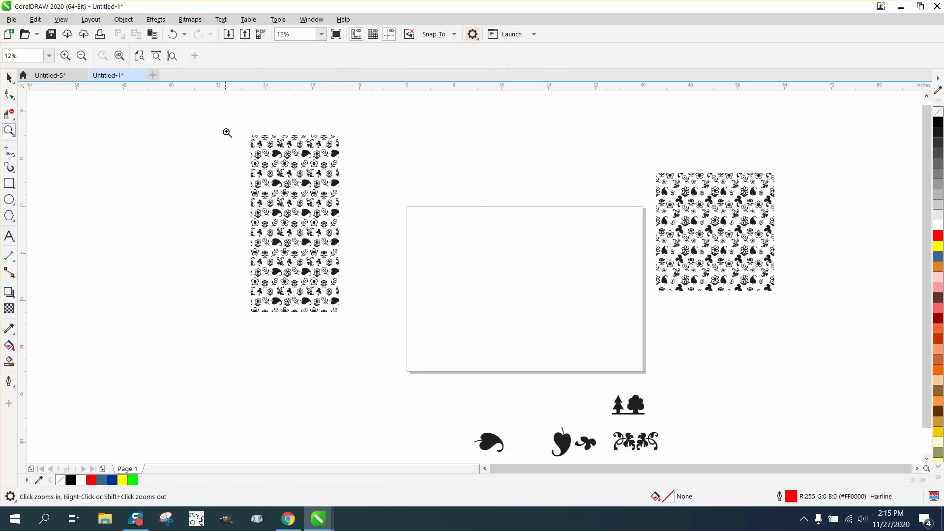
left_click_drag(226, 131, 377, 324)
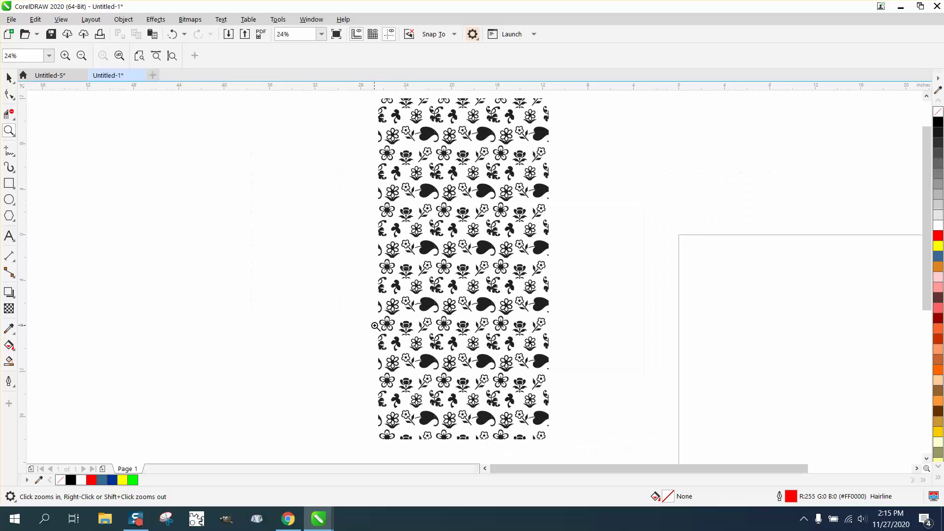